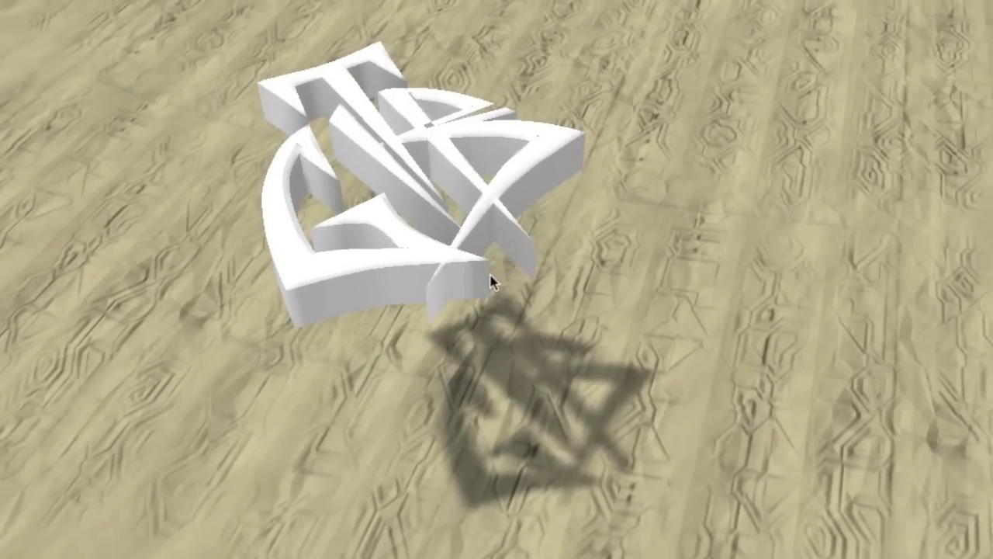
Switch to Blender and snap the 3D cursor to the centre of the scene.
key(super+Tab)
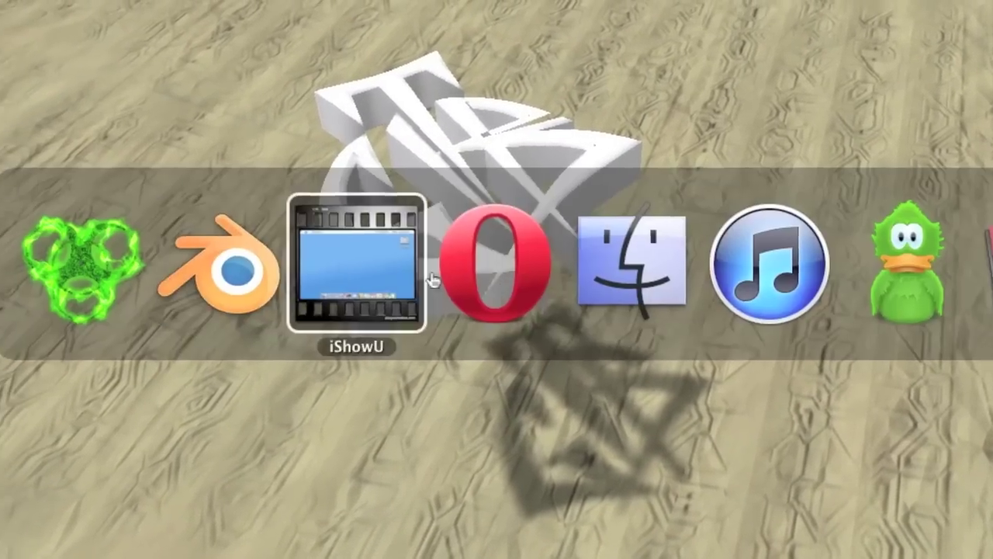
click(214, 281)
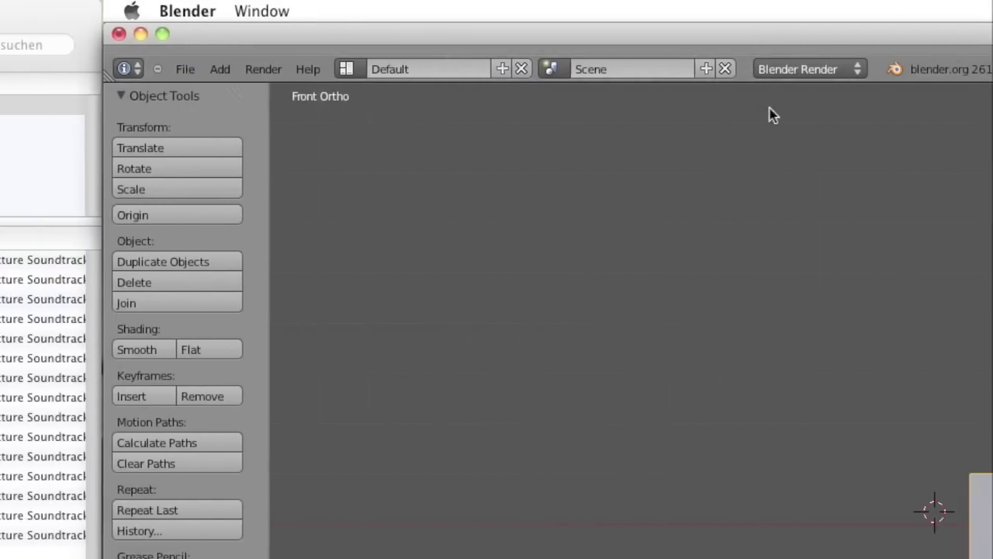
click(307, 69)
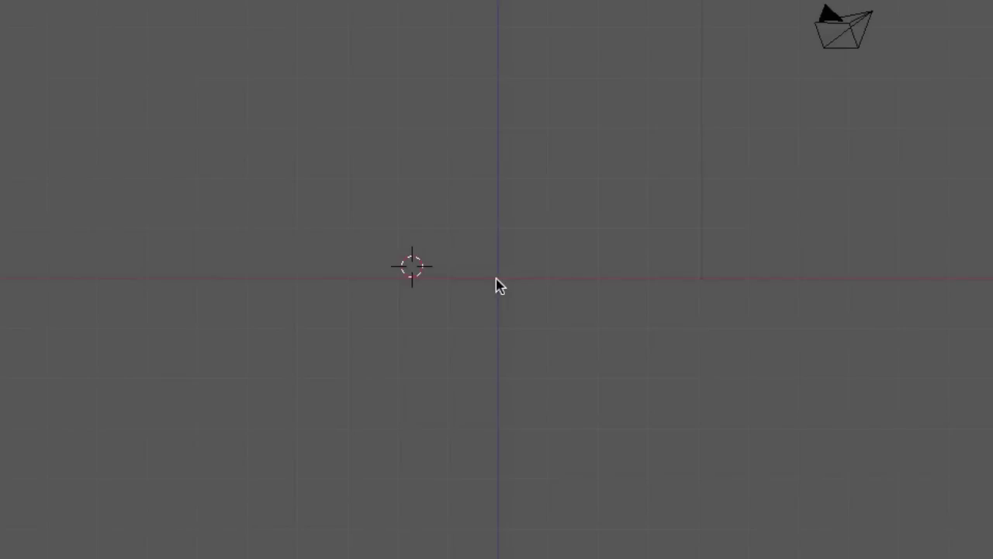
key(shift+s)
click(497, 281)
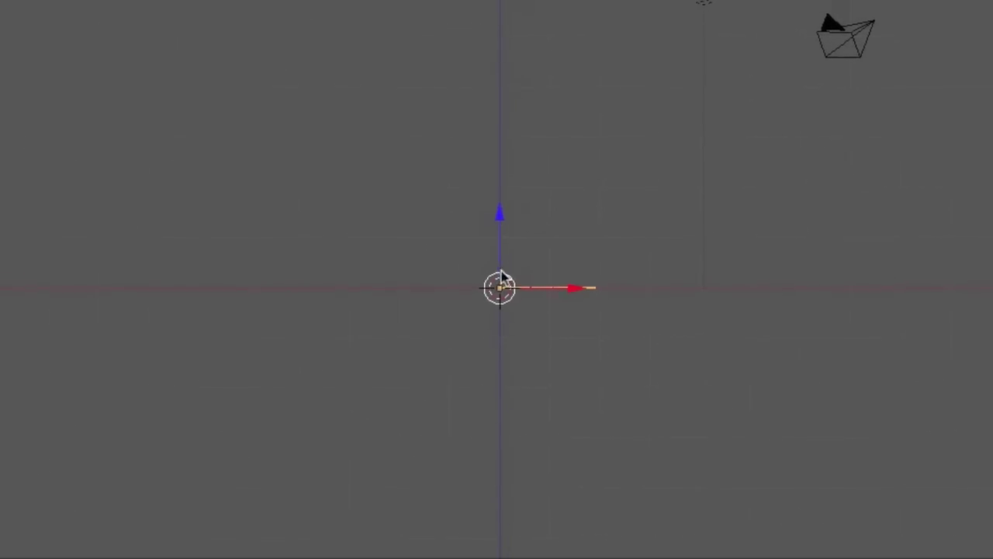
Examine the text object from the top, enlarging it and adjusting its place in the view.
middle_drag(509, 340, 503, 293)
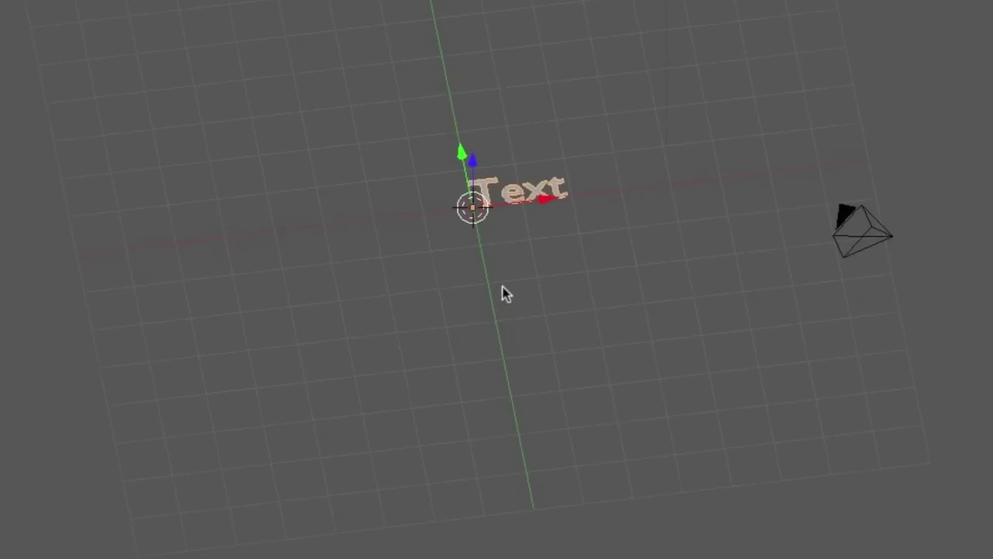
scroll(506, 246, up, 8)
key(KP_7)
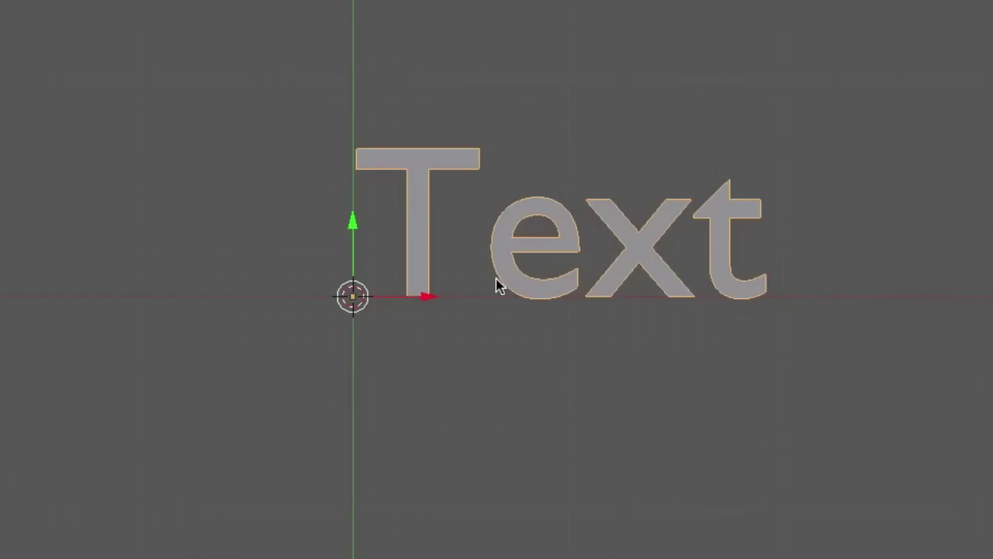
key(KP_6)
key(KP_4)
key(ctrl+KP_6)
key(ctrl+KP_6)
key(ctrl+KP_6)
key(ctrl+KP_6)
key(ctrl+KP_6)
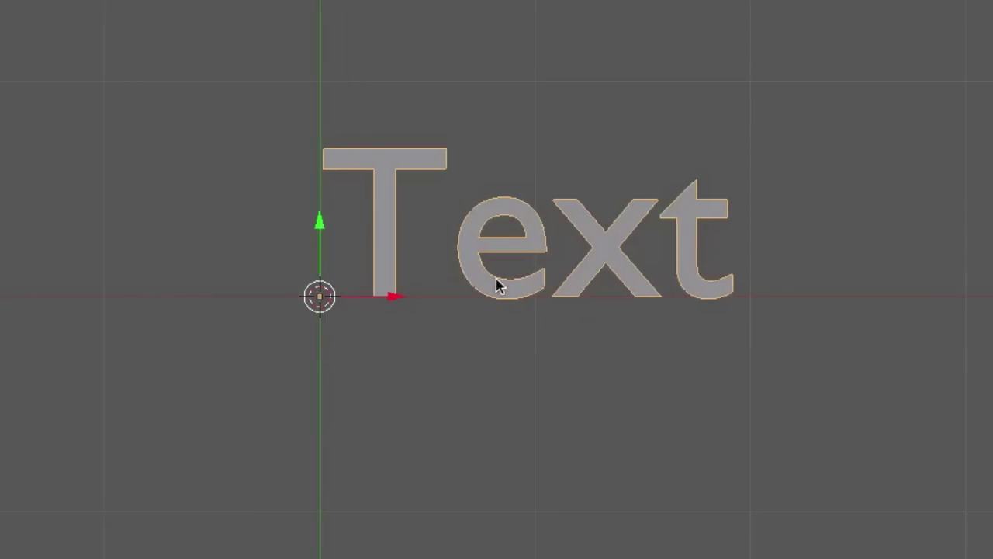
key(ctrl+KP_8)
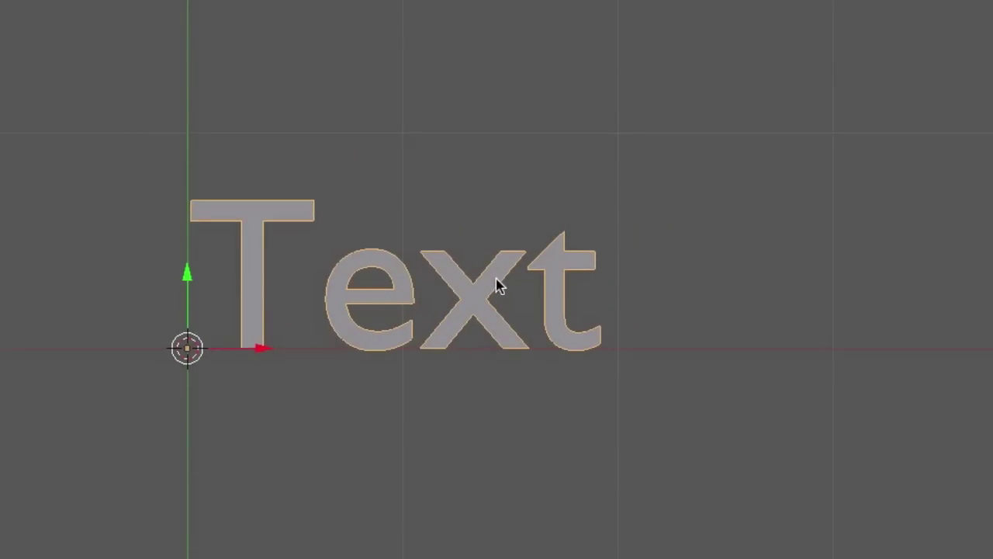
scroll(497, 287, up, 3)
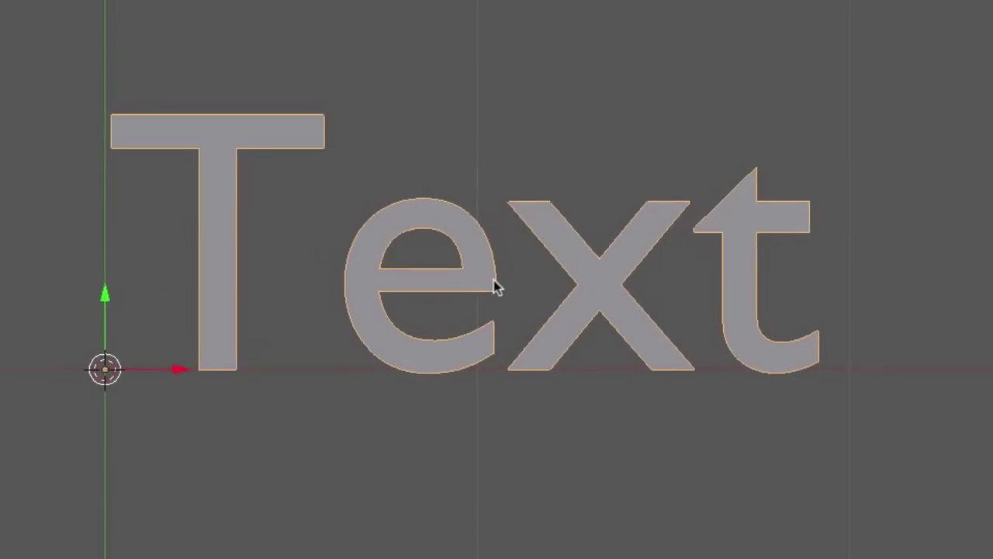
shift+middle_drag(499, 278, 506, 286)
shift+middle_drag(351, 308, 490, 280)
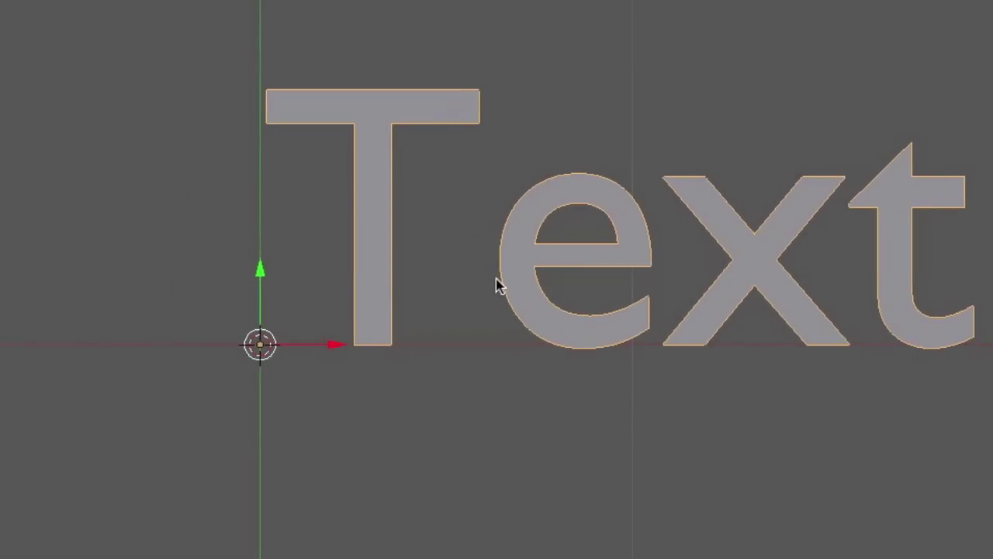
Change the wording of the text object to "Test".
key(Tab)
key(BackSpace)
key(BackSpace)
key(BackSpace)
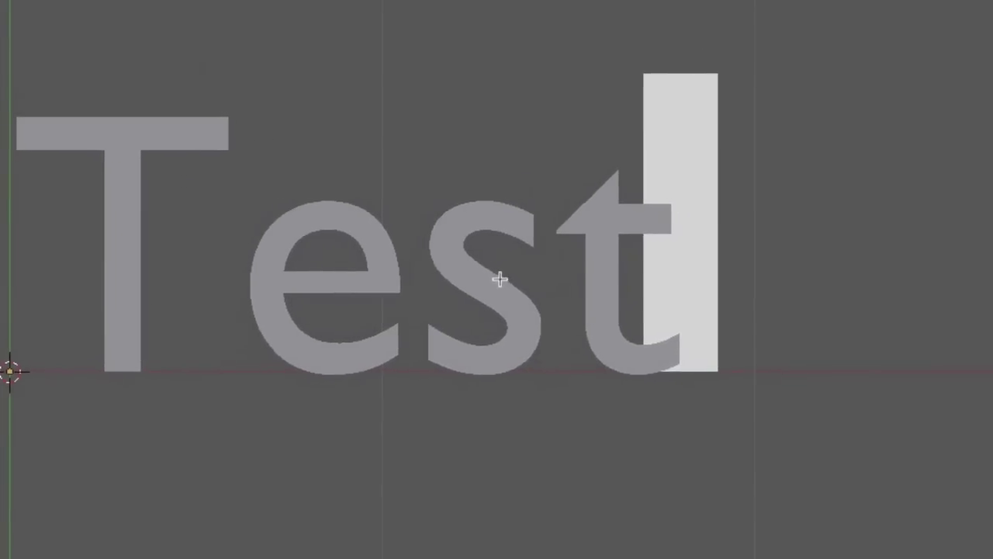
key(ctrl+a)
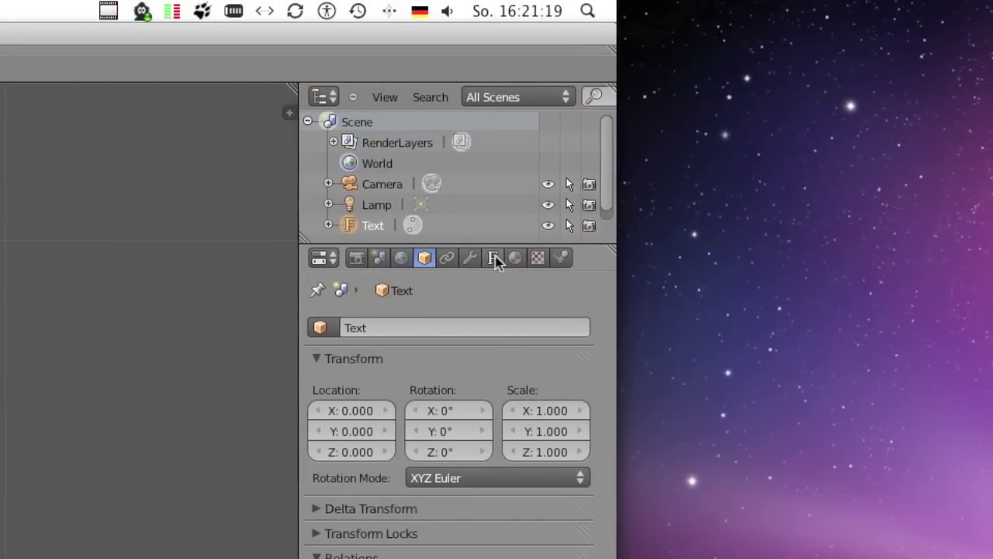
Show the text's font settings and browse the home folder's Library/Fonts directory for a regular font file.
click(494, 261)
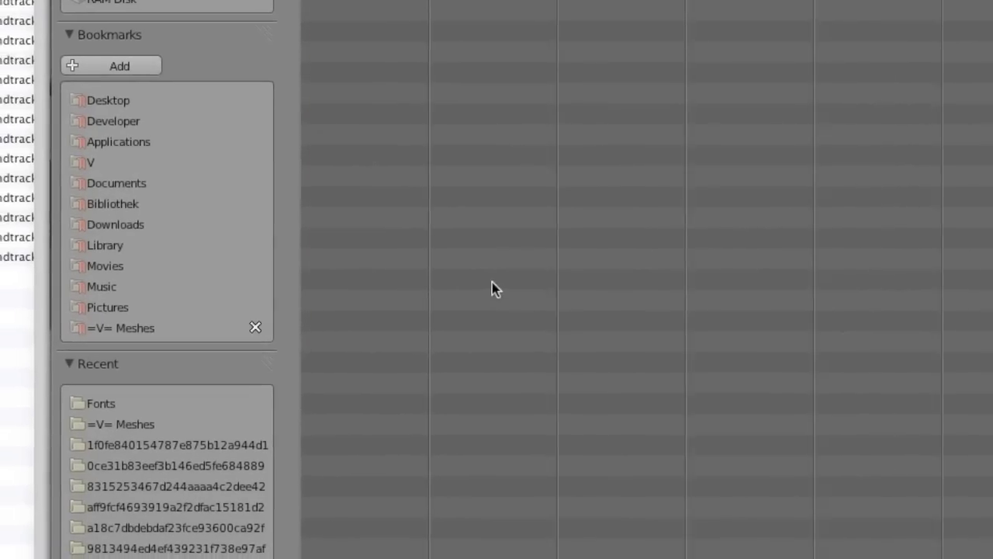
click(411, 104)
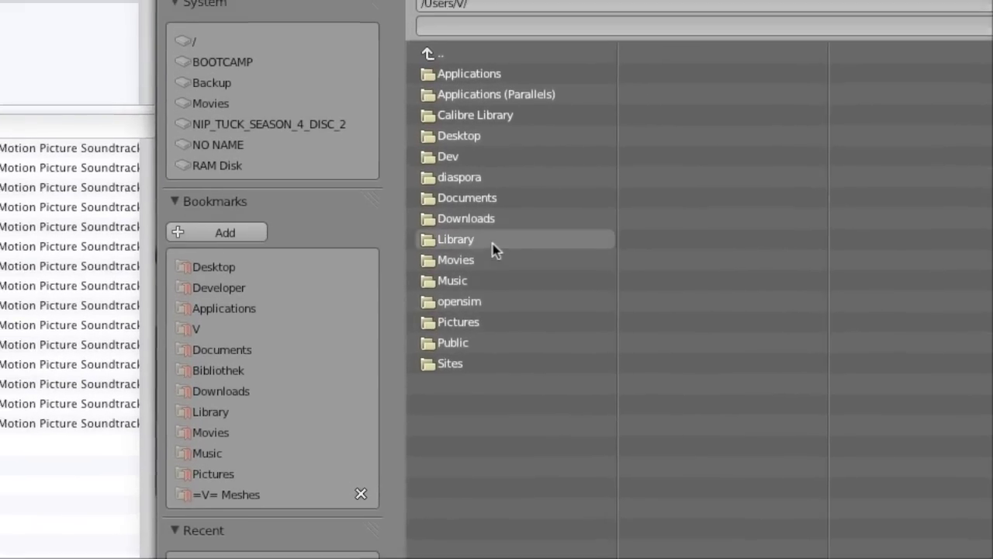
click(481, 225)
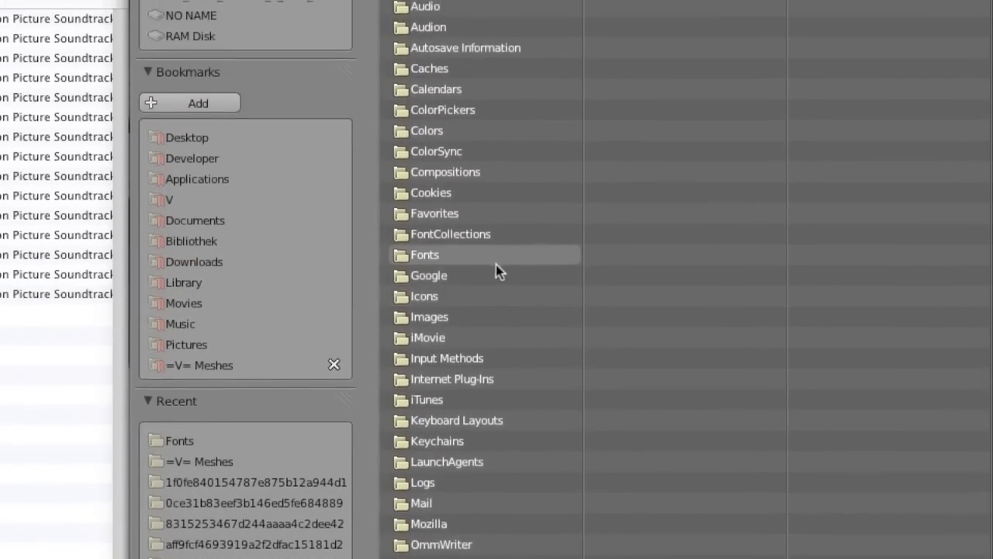
click(497, 164)
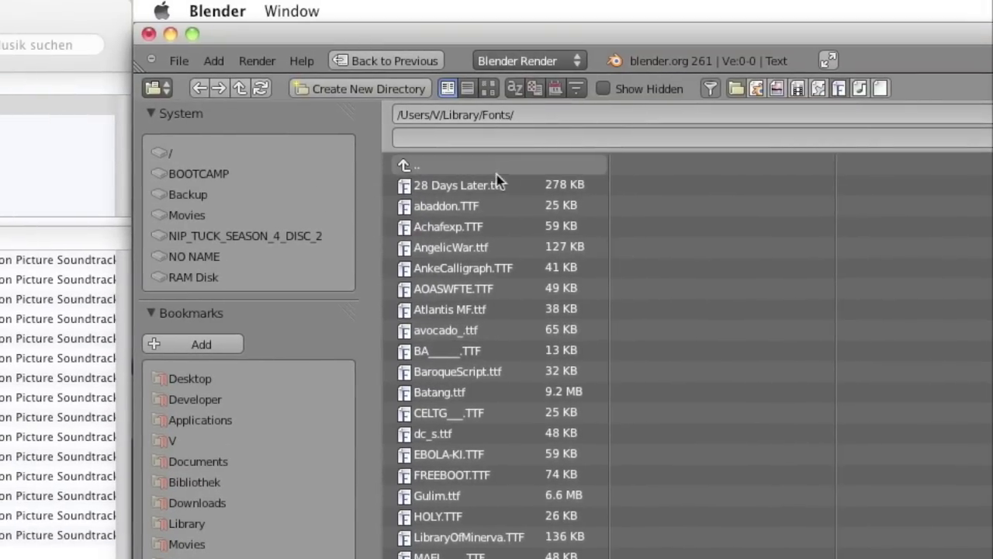
Load HelveticaLight.ttf from the system's /System/Library/Fonts folder as the text's regular font.
click(493, 166)
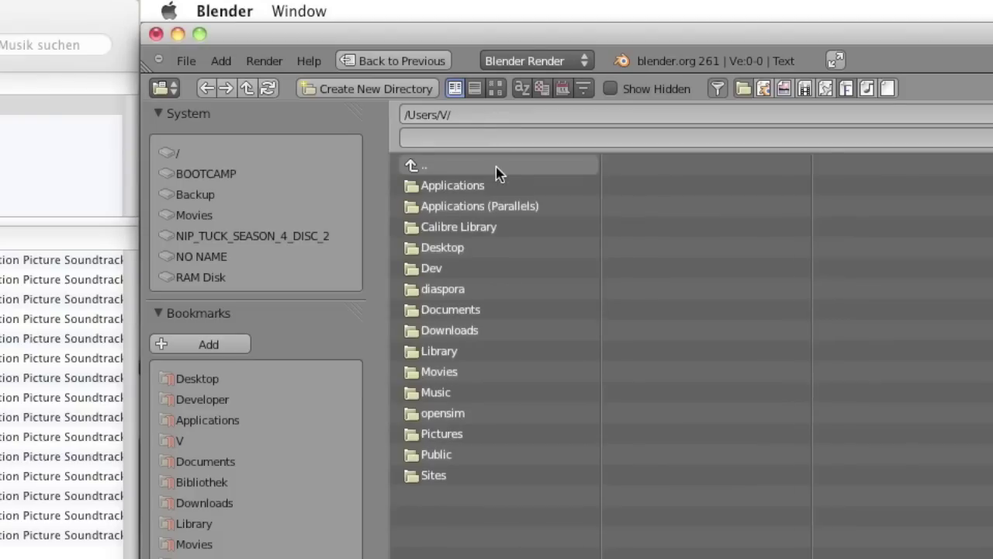
click(493, 166)
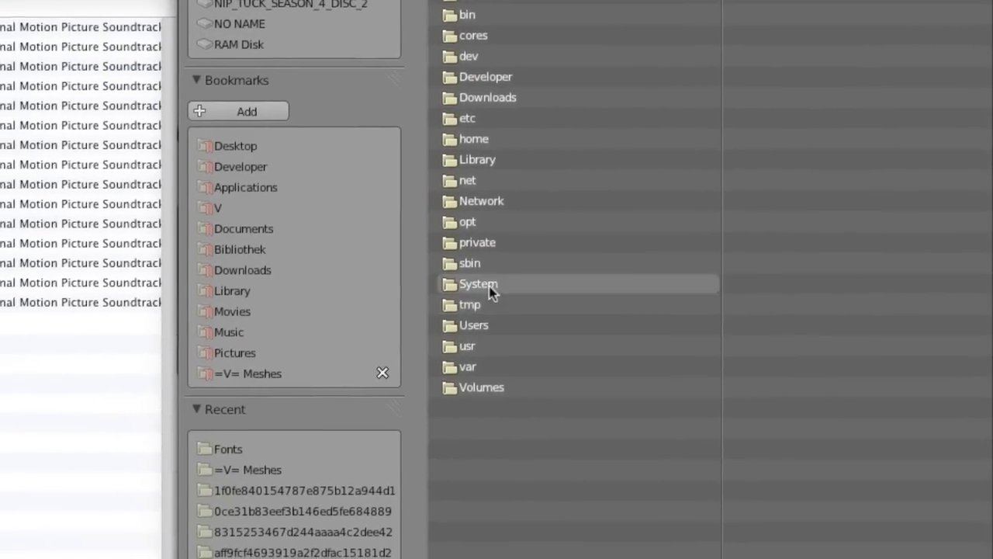
click(478, 284)
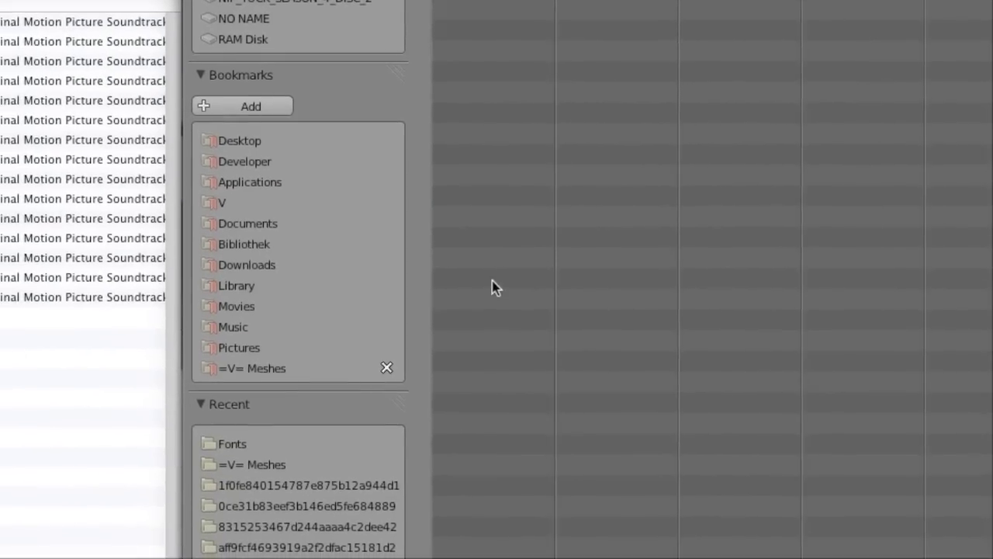
click(473, 104)
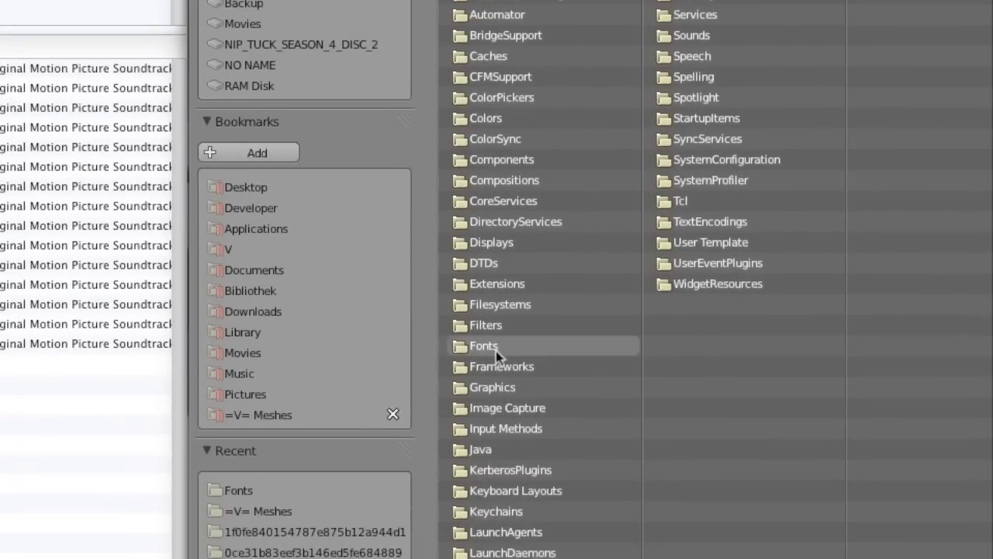
click(482, 509)
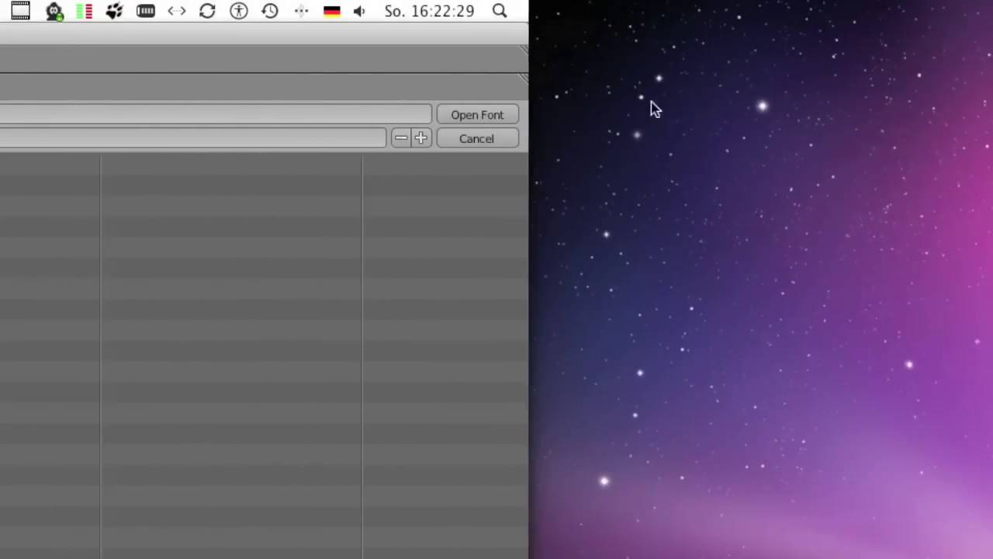
click(412, 115)
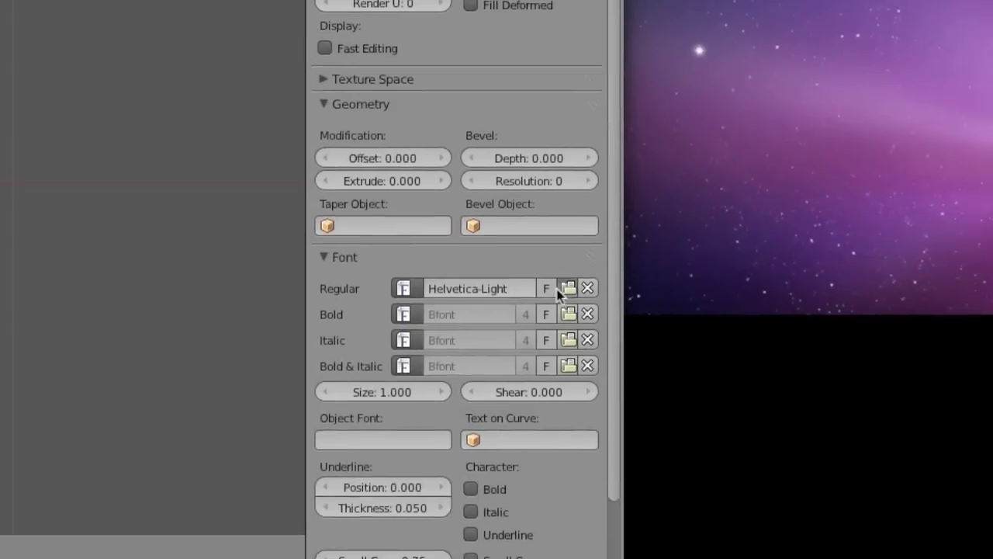
Load Times New Roman.ttf from the /Library/Fonts folder as the text's regular font.
click(562, 289)
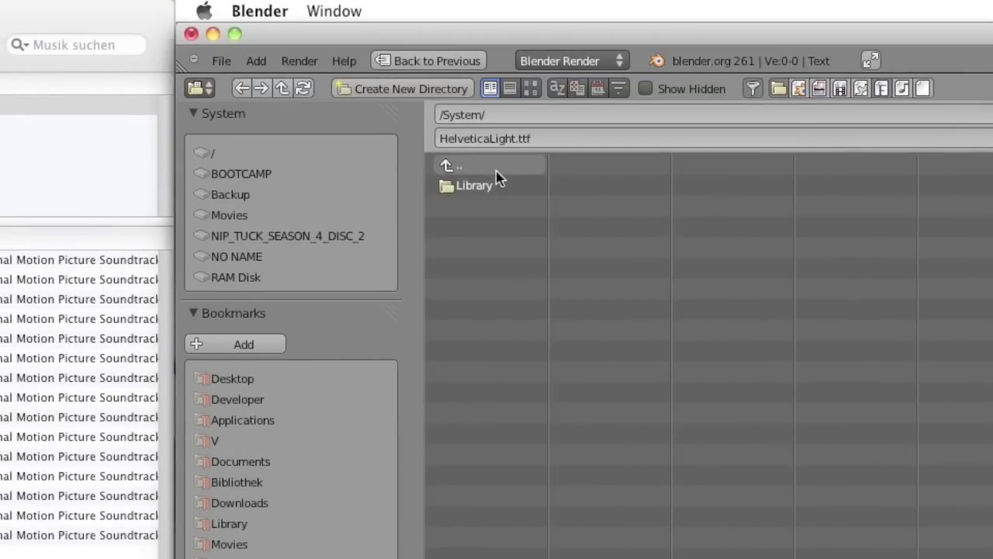
click(495, 168)
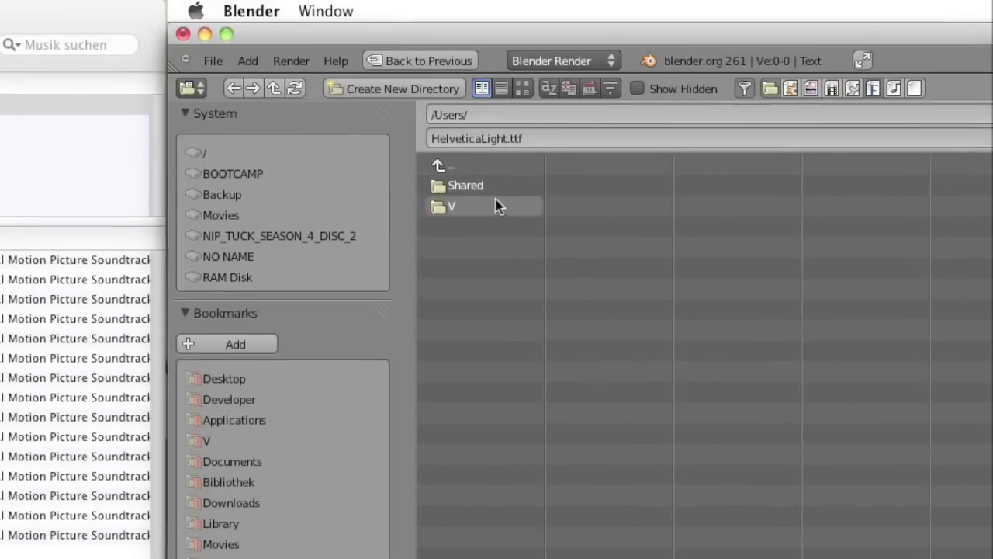
click(497, 392)
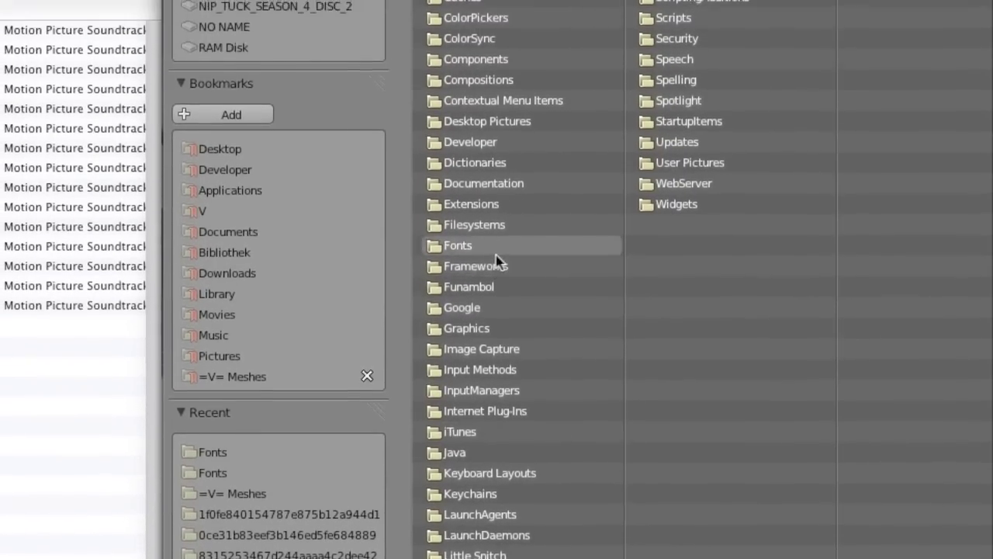
click(491, 128)
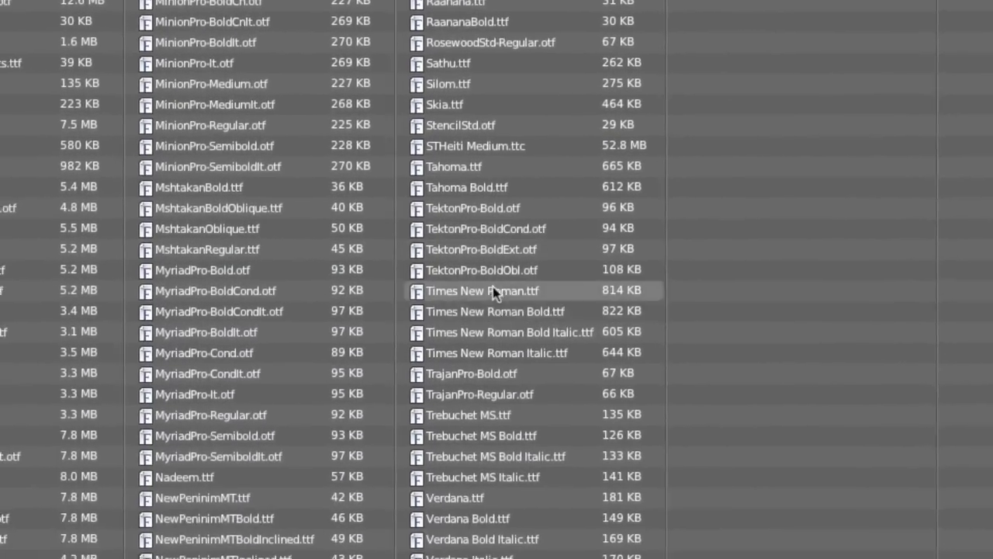
click(494, 286)
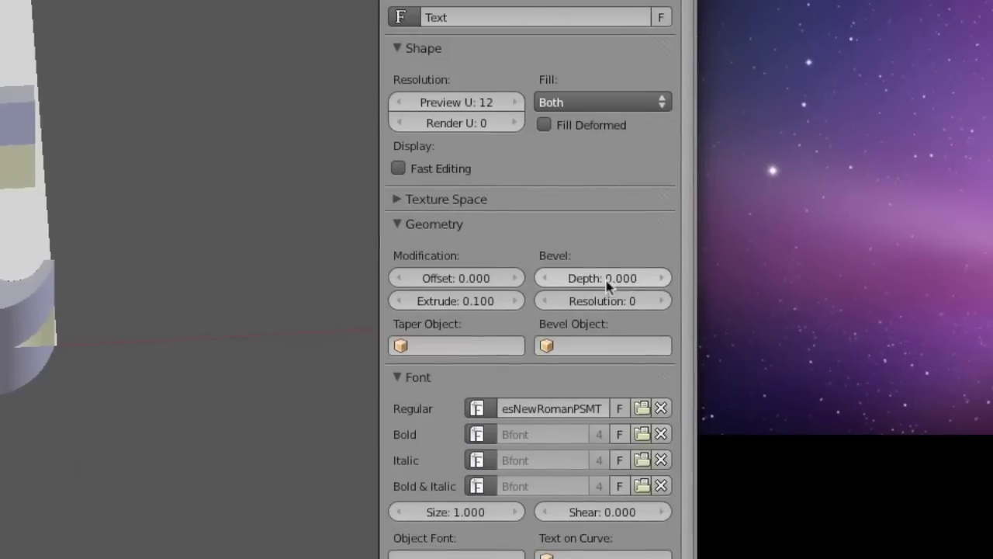
Bevel the extruded text by giving it a bevel depth and inspect the letter e up close.
click(530, 277)
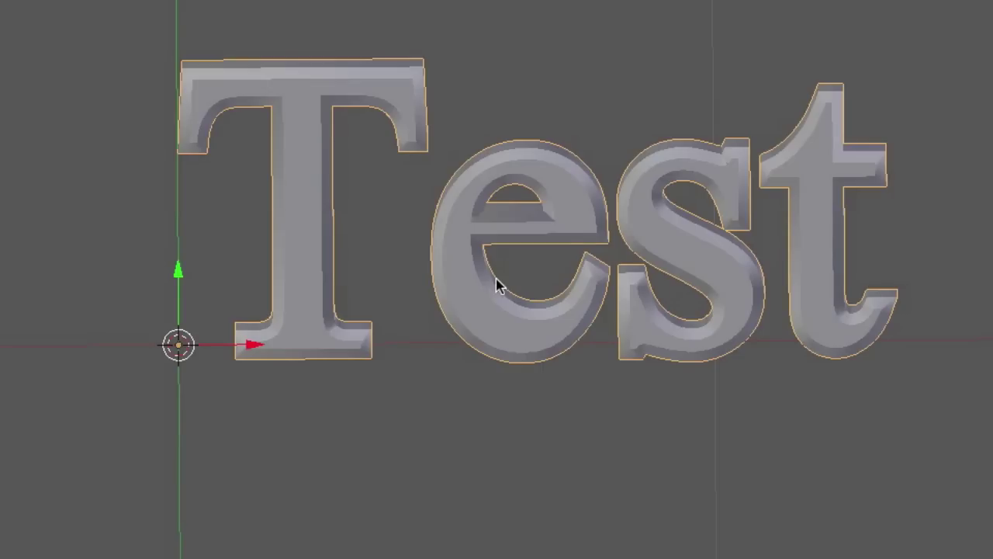
scroll(498, 284, up, 5)
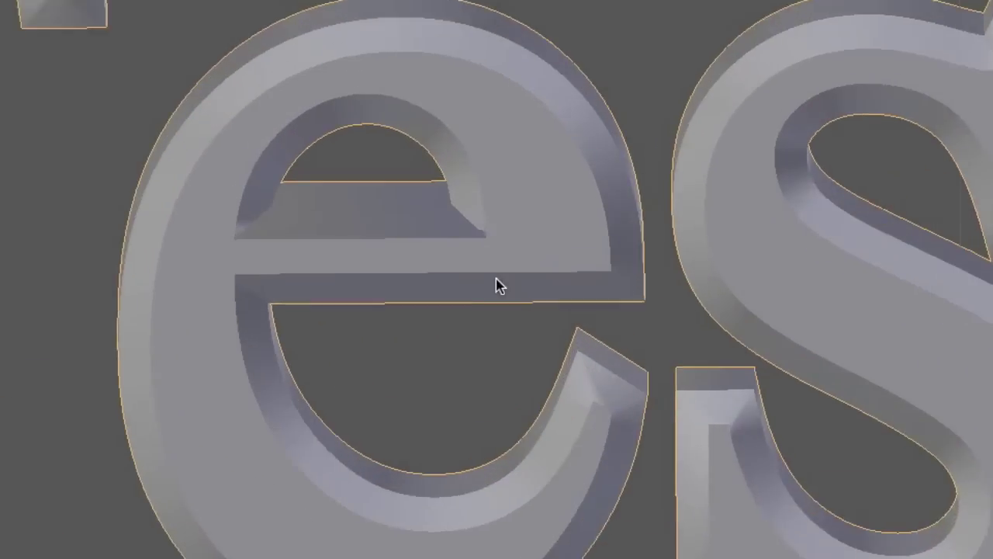
scroll(496, 281, down, 4)
scroll(485, 276, down, 5)
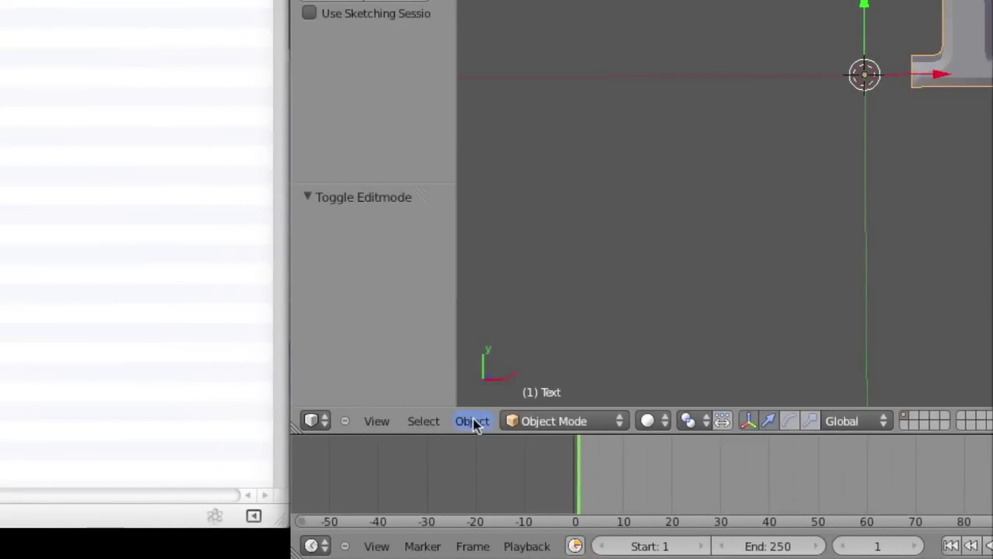
Convert the beveled text object into a mesh using Mesh from Curve/Meta/Surf/Text.
click(474, 422)
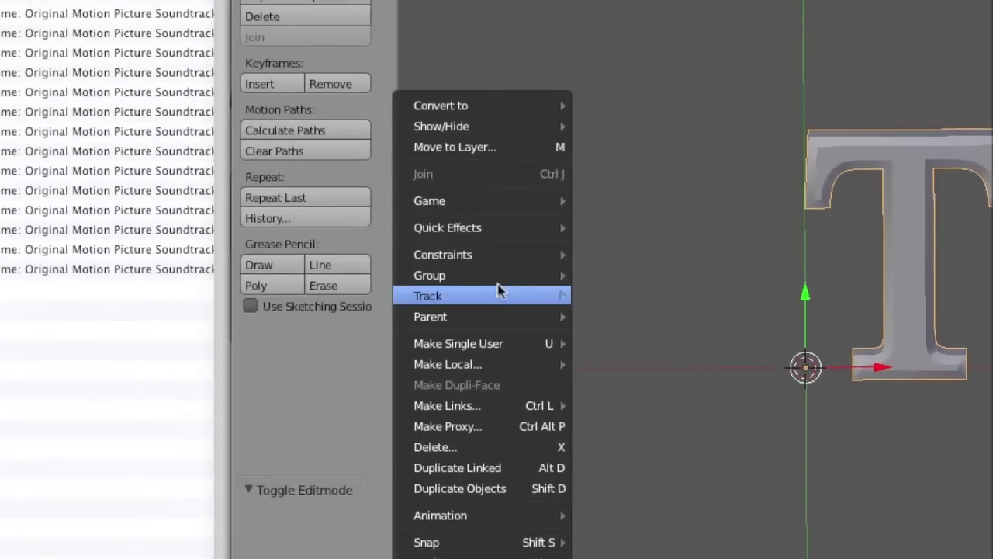
mouse_move(520, 111)
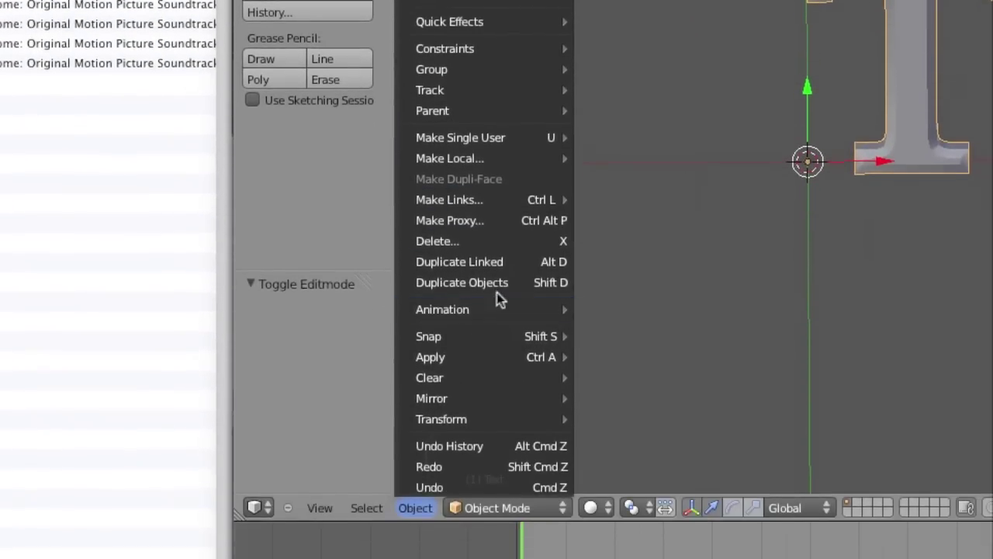
mouse_move(462, 527)
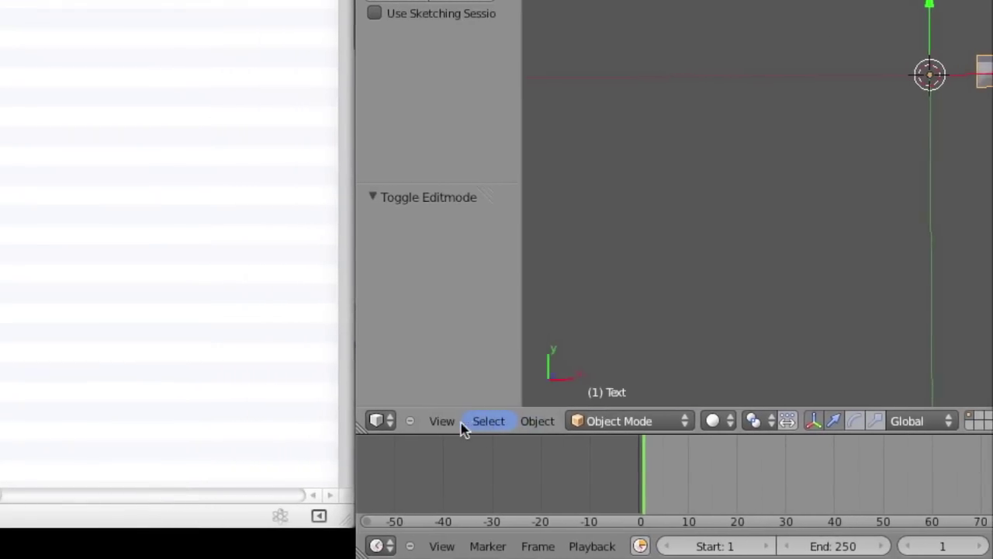
click(537, 420)
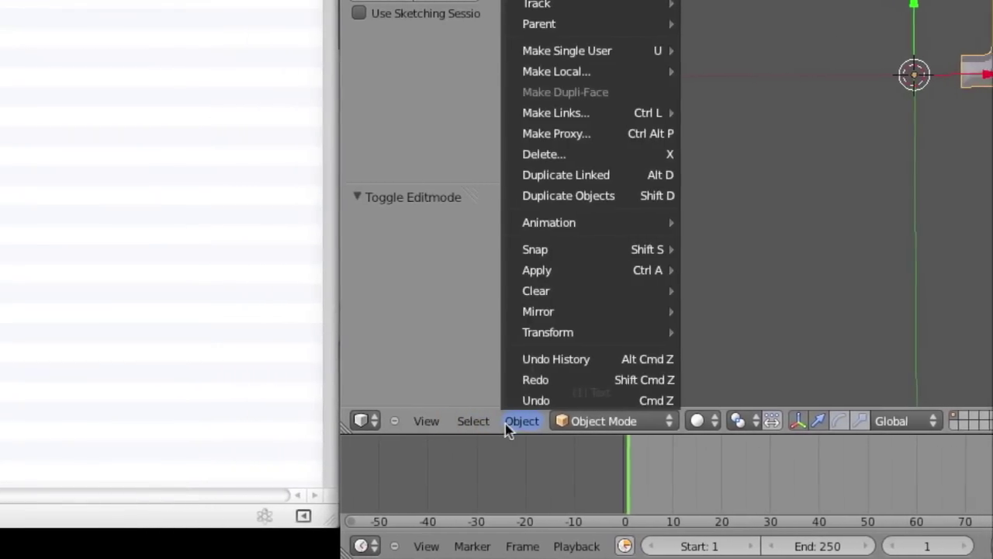
mouse_move(628, 225)
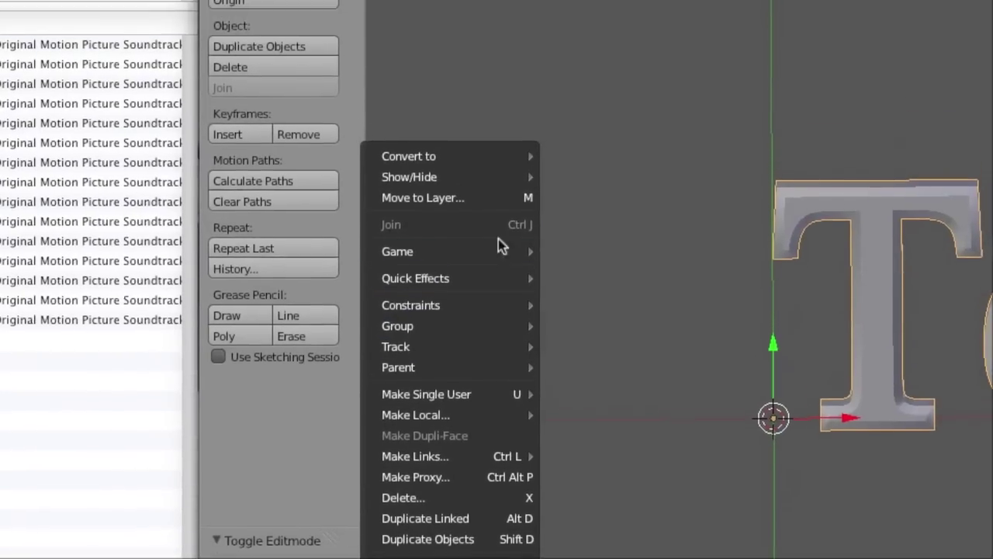
mouse_move(512, 76)
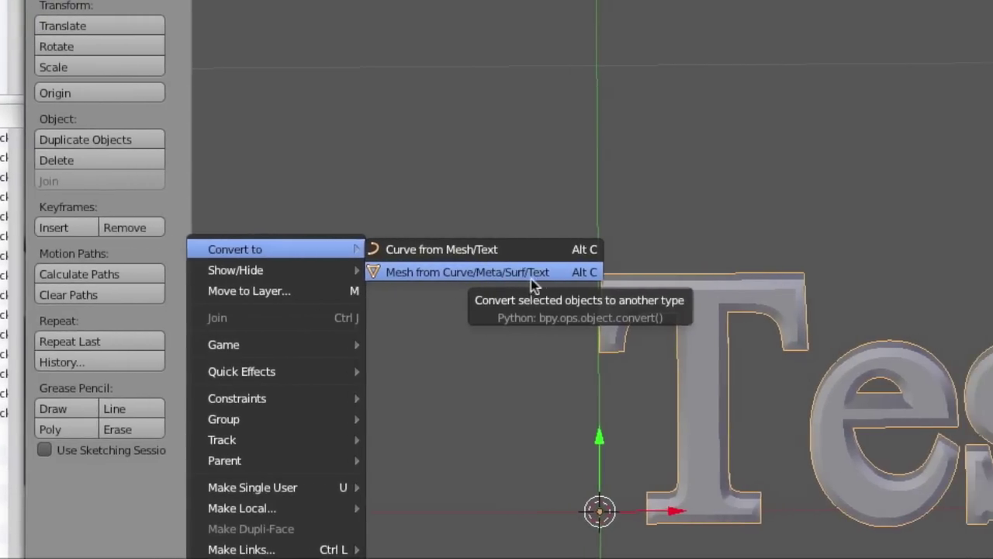
click(539, 276)
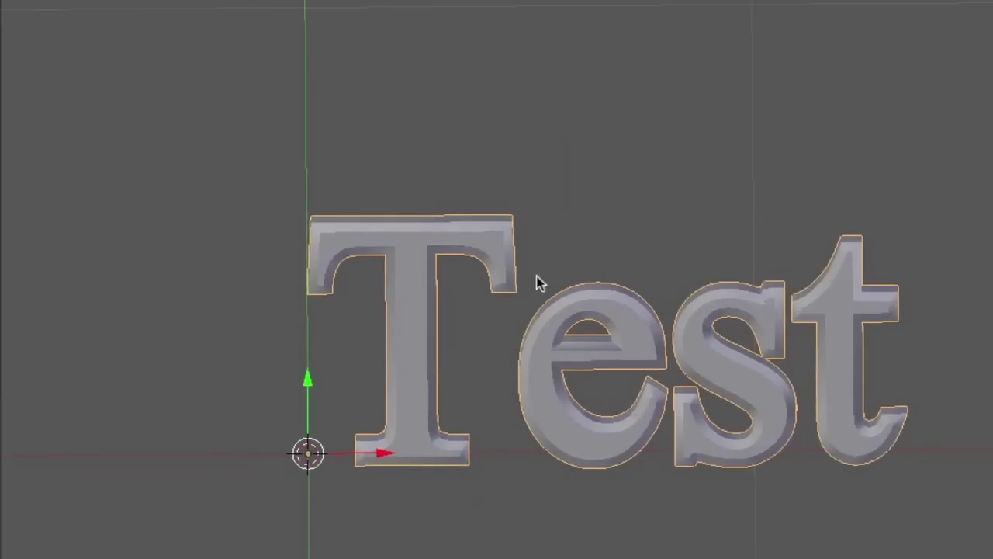
Examine the vertices and faces of the converted text mesh in Edit Mode from several angles.
key(Tab)
scroll(488, 287, up, 6)
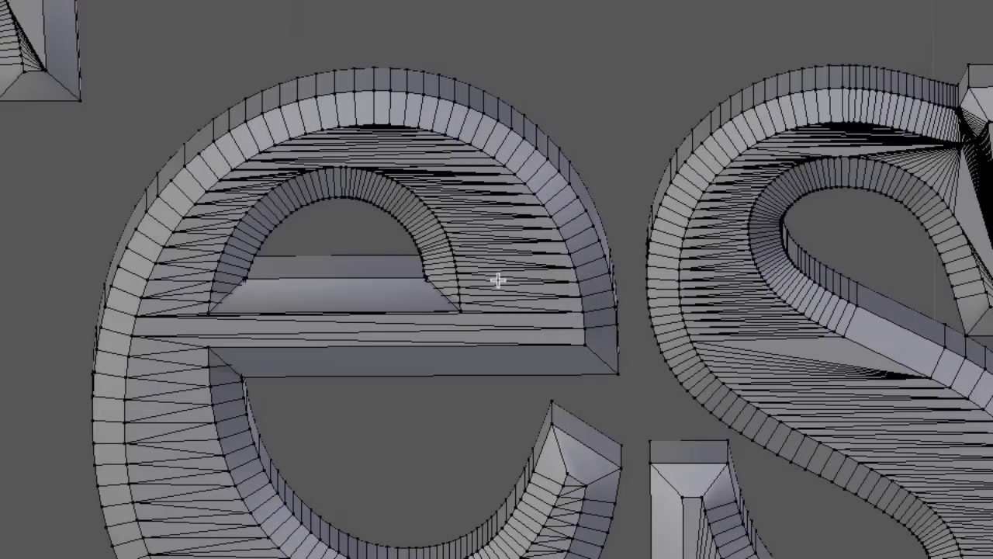
middle_drag(497, 280, 489, 237)
scroll(489, 236, down, 3)
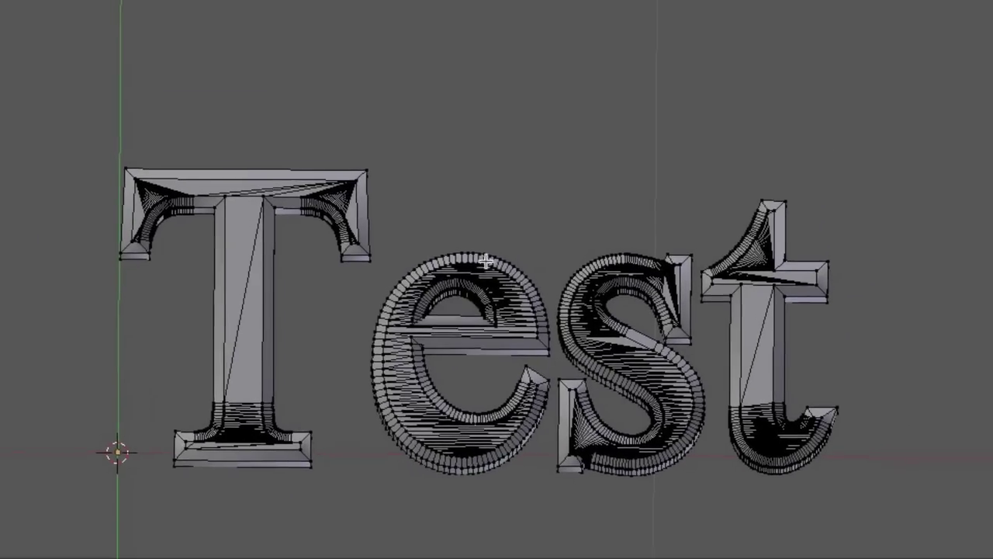
mouse_move(483, 272)
middle_down()
mouse_move(492, 315)
mouse_move(533, 325)
mouse_move(488, 211)
mouse_move(497, 264)
middle_up()
key(z)
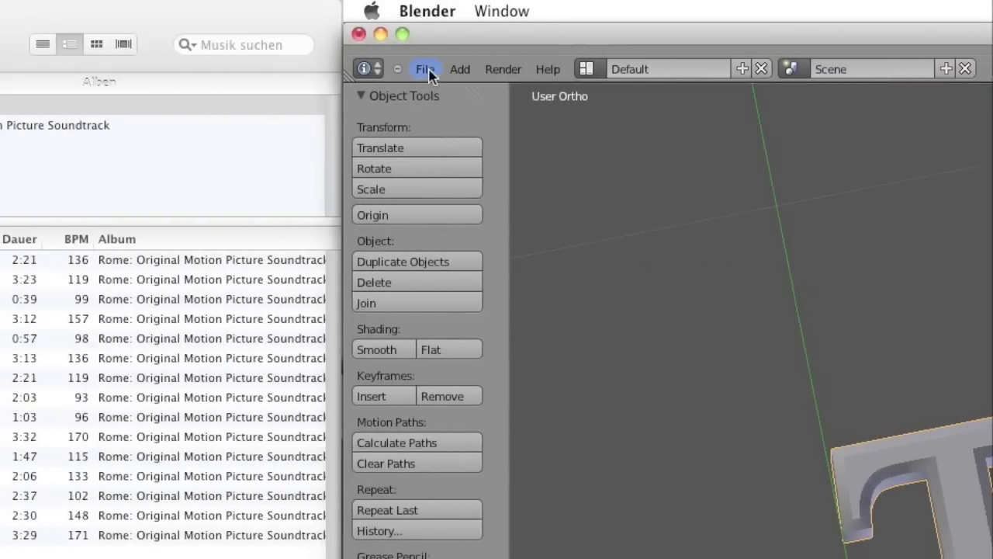
Start a COLLADA export of the text mesh and browse to the Documents/=V= Meshes folder.
click(426, 70)
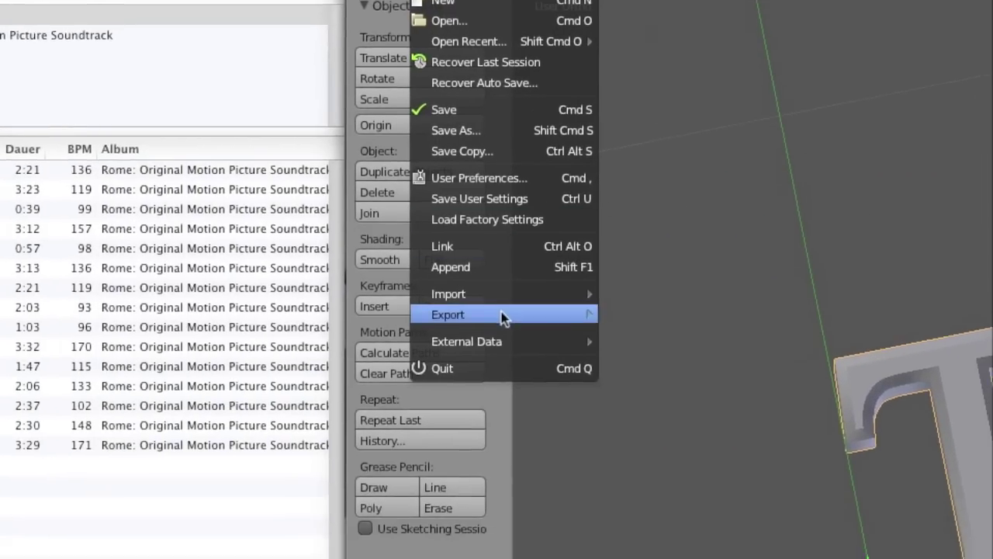
mouse_move(536, 408)
click(644, 295)
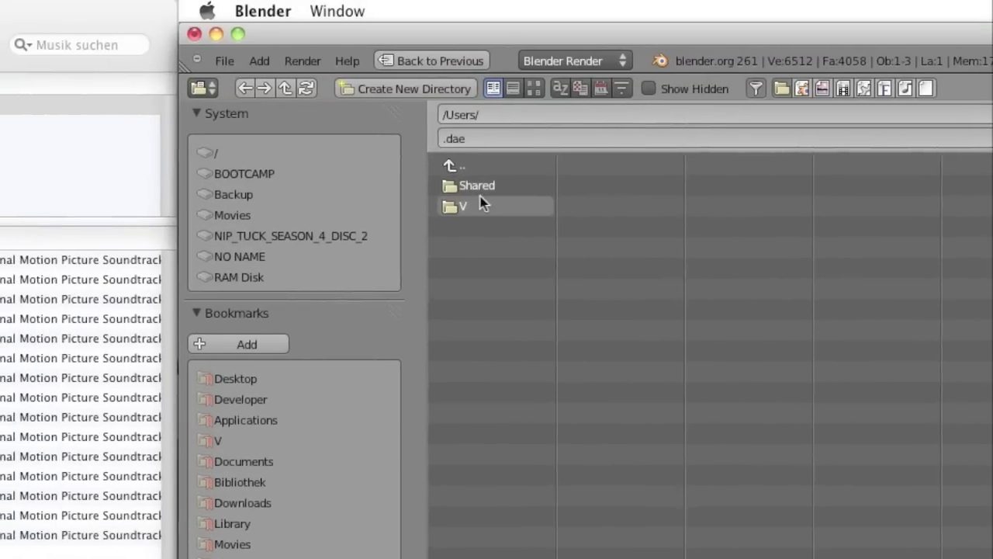
click(446, 45)
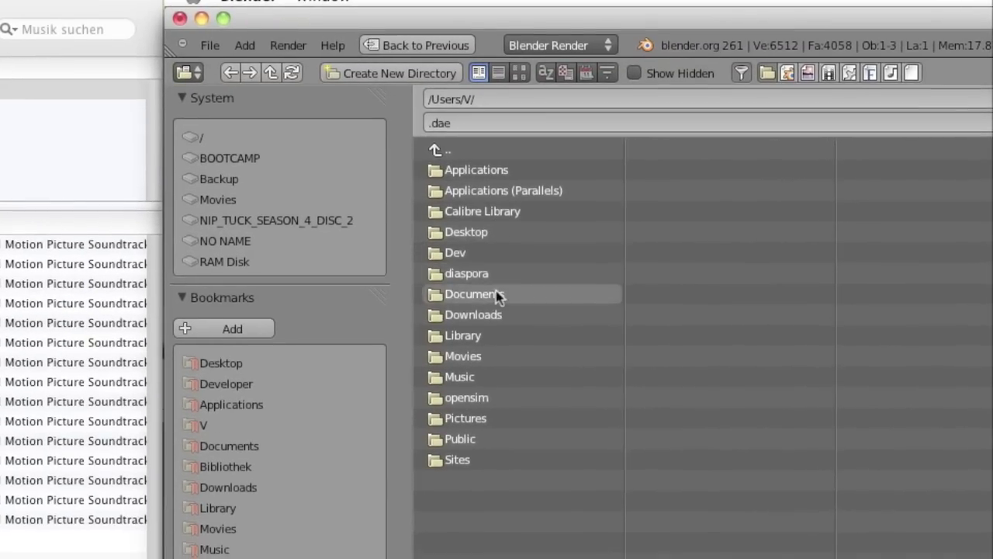
click(497, 308)
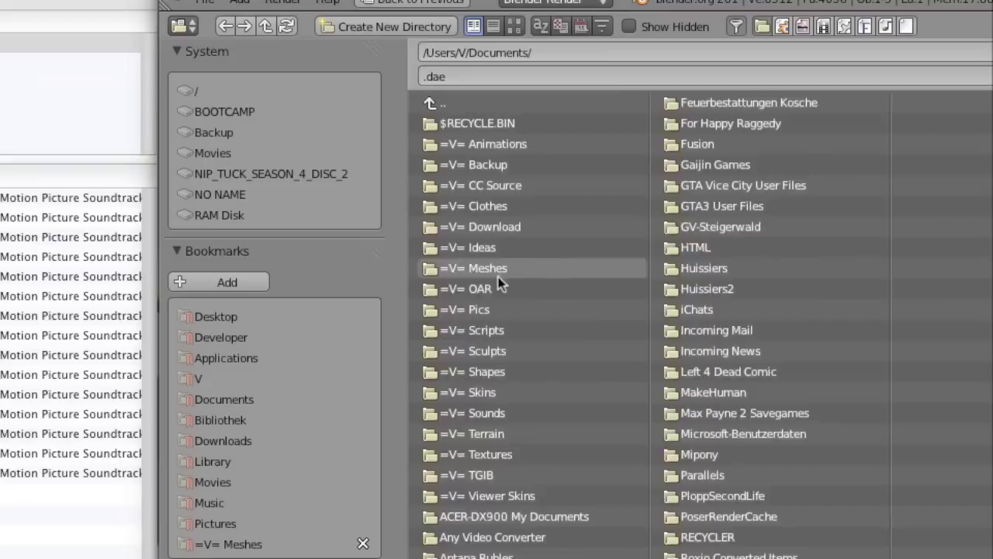
click(498, 276)
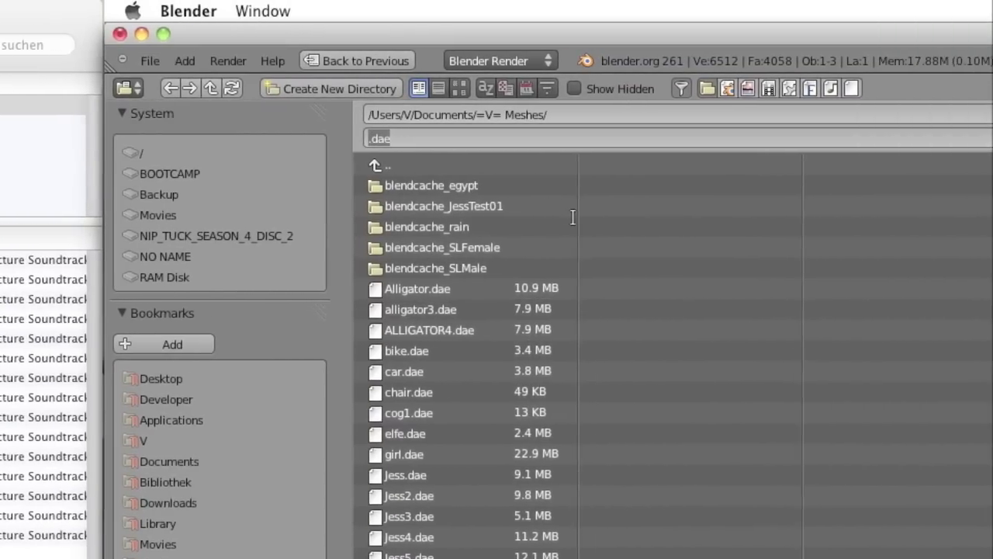
Name the export file testtext.dae and export the mesh as COLLADA.
key(Left)
text(te)
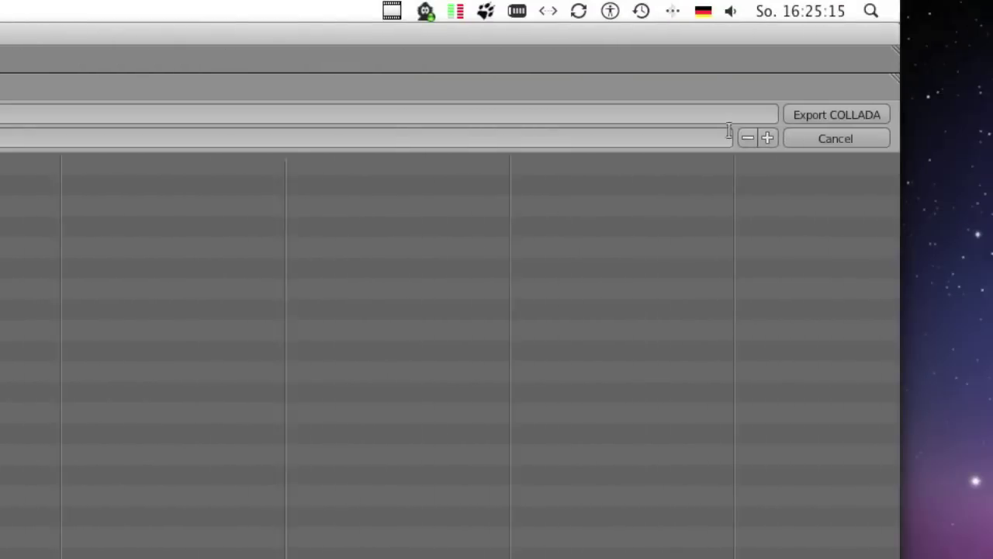
click(588, 114)
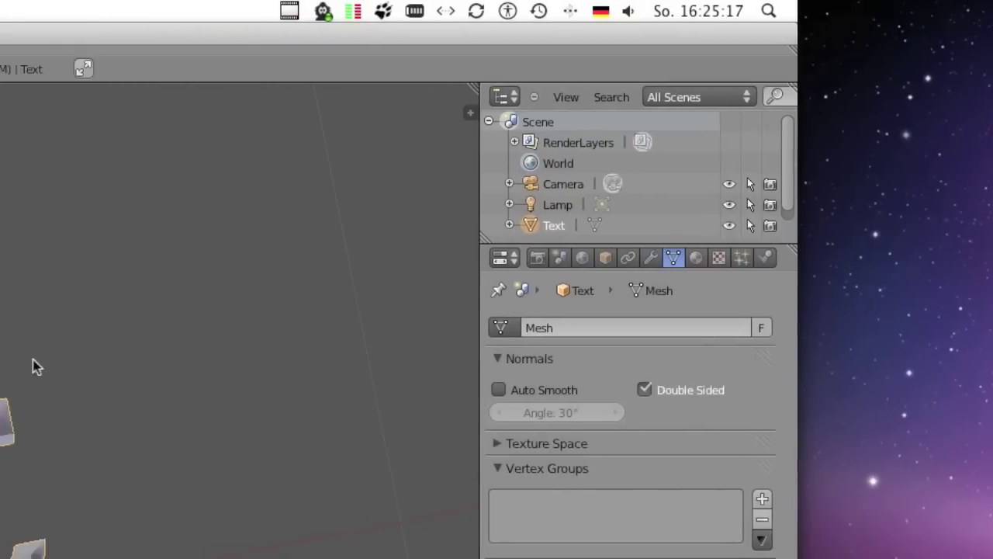
Switch to Firestorm and load testtext.dae from the =V= Meshes folder for a mesh model upload, dismissing the disk warning.
key(super+Tab)
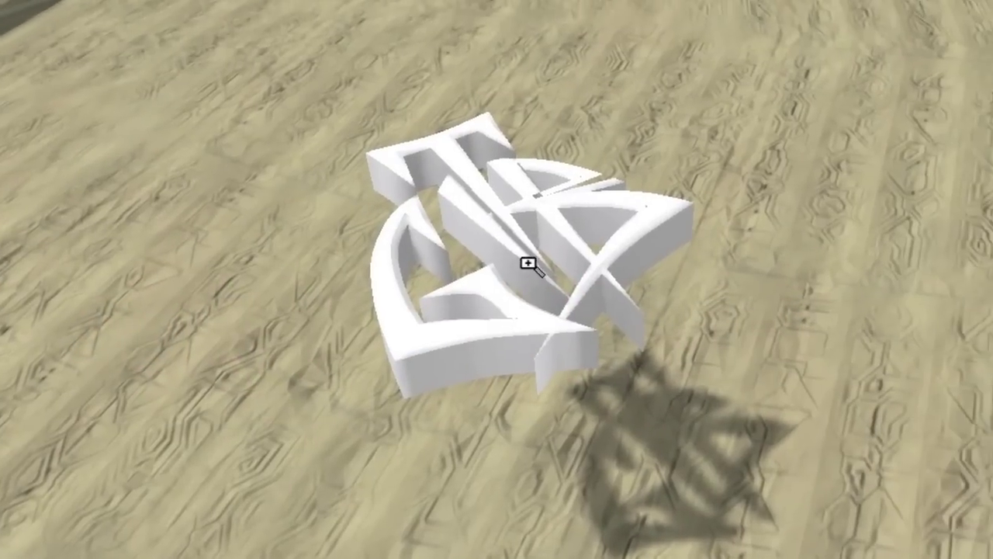
alt+drag(528, 263, 496, 279)
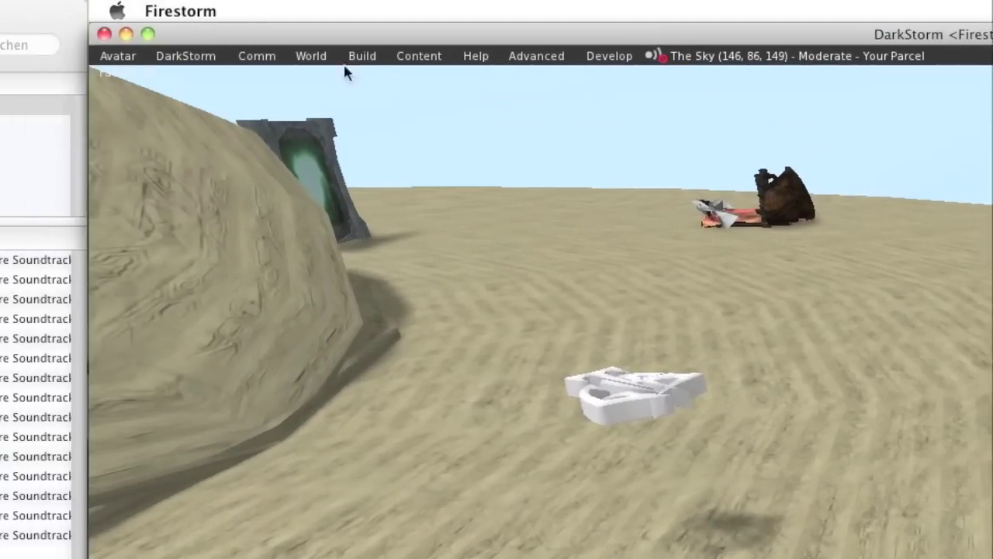
click(310, 56)
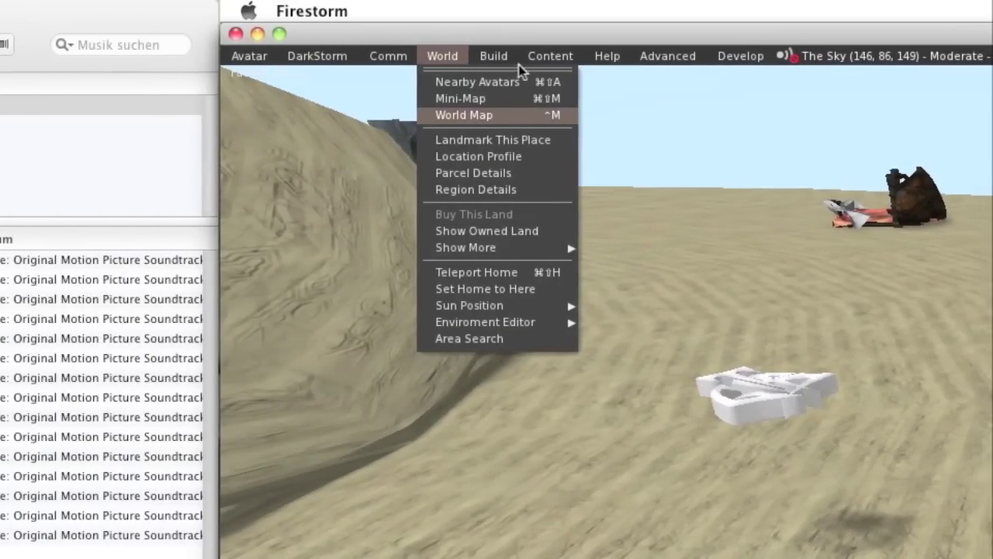
mouse_move(495, 62)
mouse_move(568, 292)
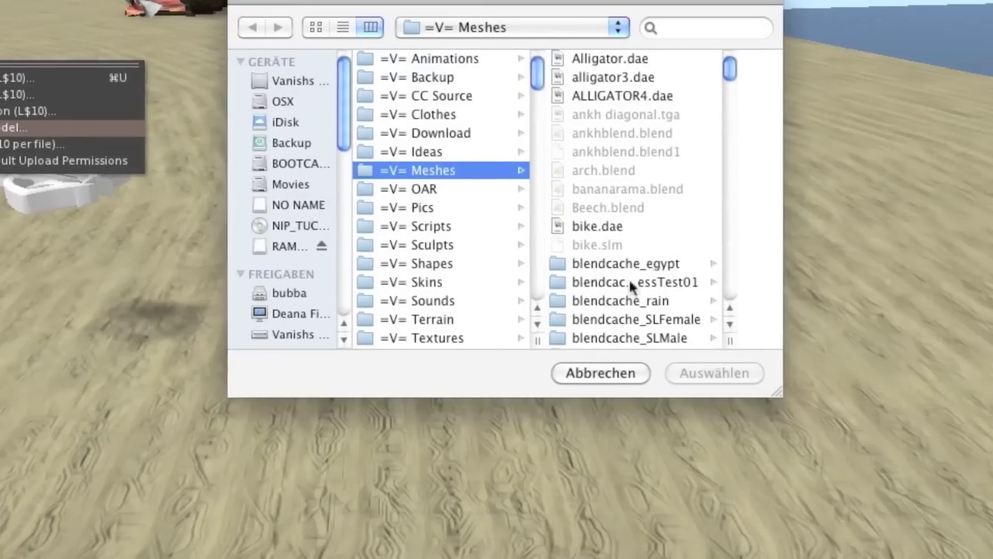
scroll(629, 277, down, 20)
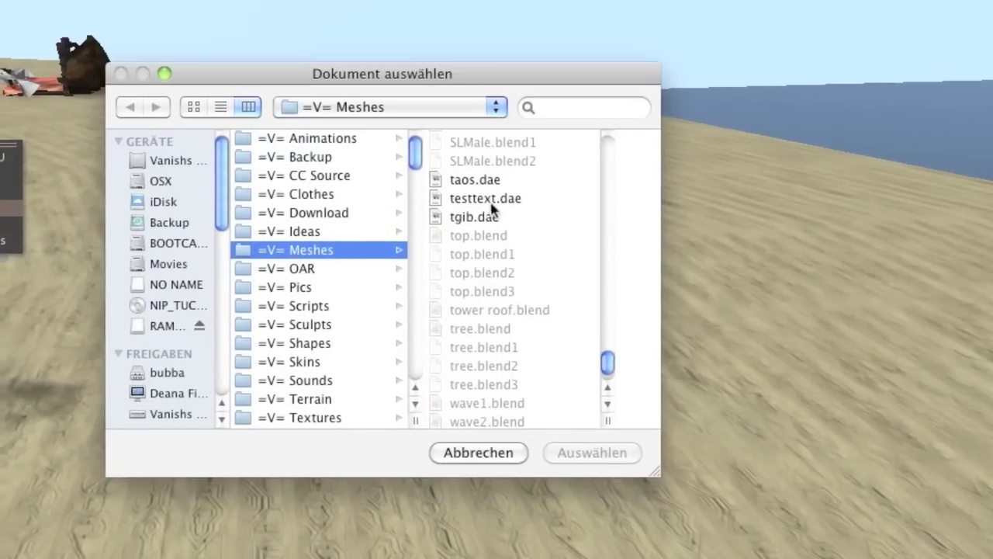
click(481, 117)
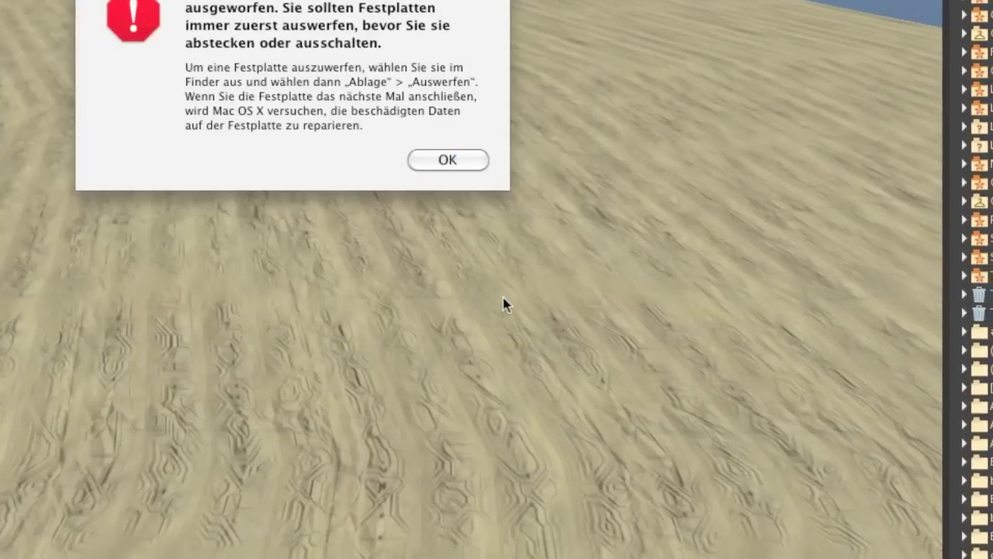
click(448, 160)
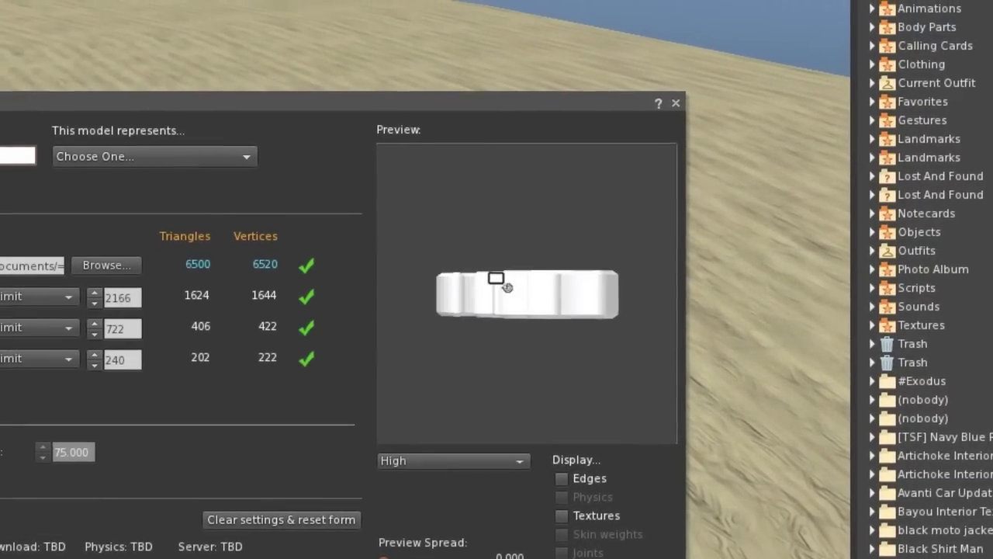
Check the model in the upload preview, calculate its weights and fee, and upload it.
ctrl+drag(496, 278, 482, 272)
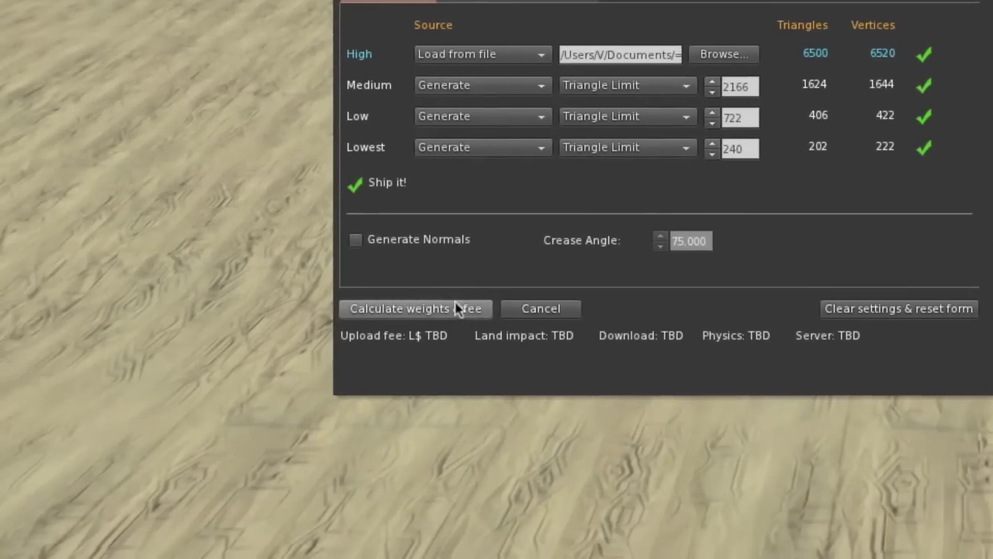
click(458, 309)
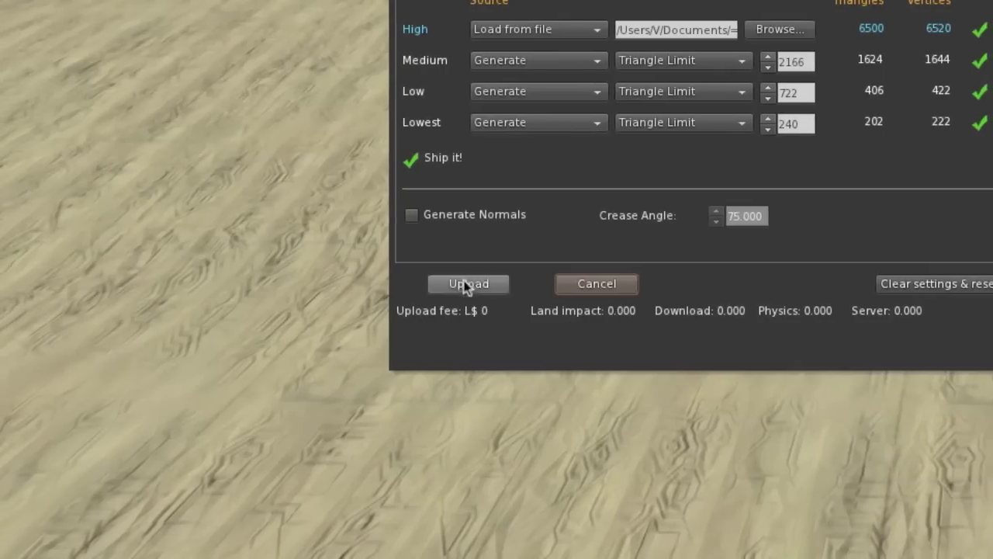
click(448, 283)
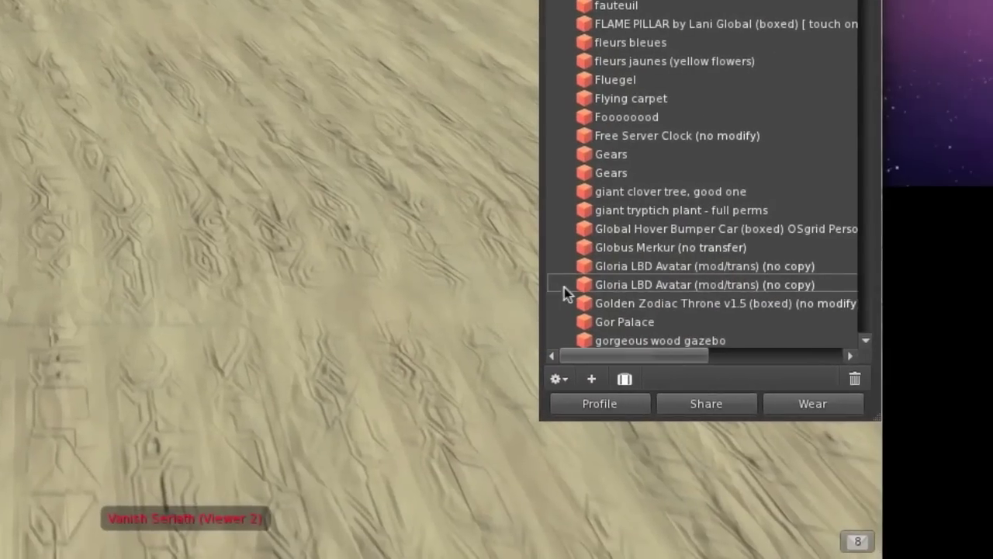
Find the uploaded Mesh-mesh object in the inventory and place it on the ground in-world.
scroll(532, 267, down, 20)
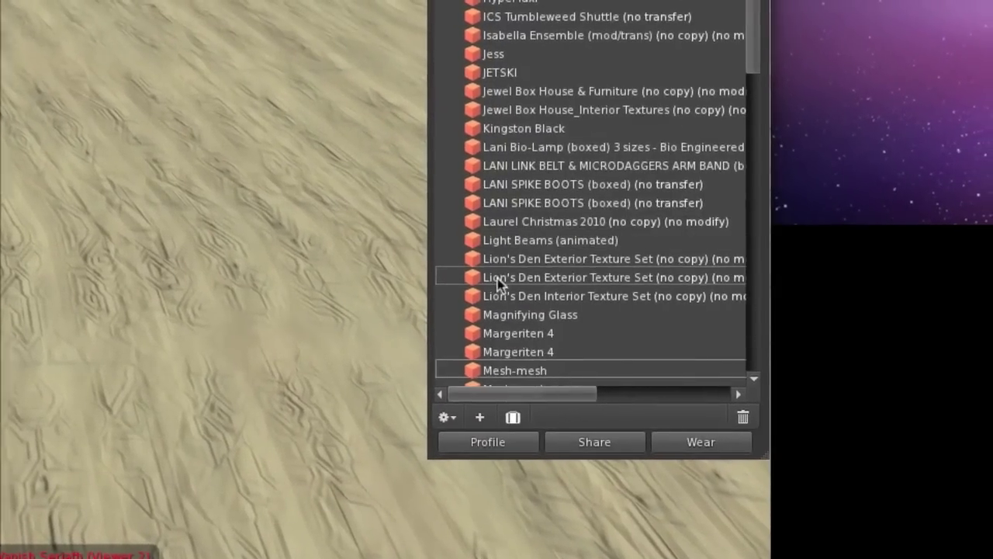
scroll(497, 286, up, 10)
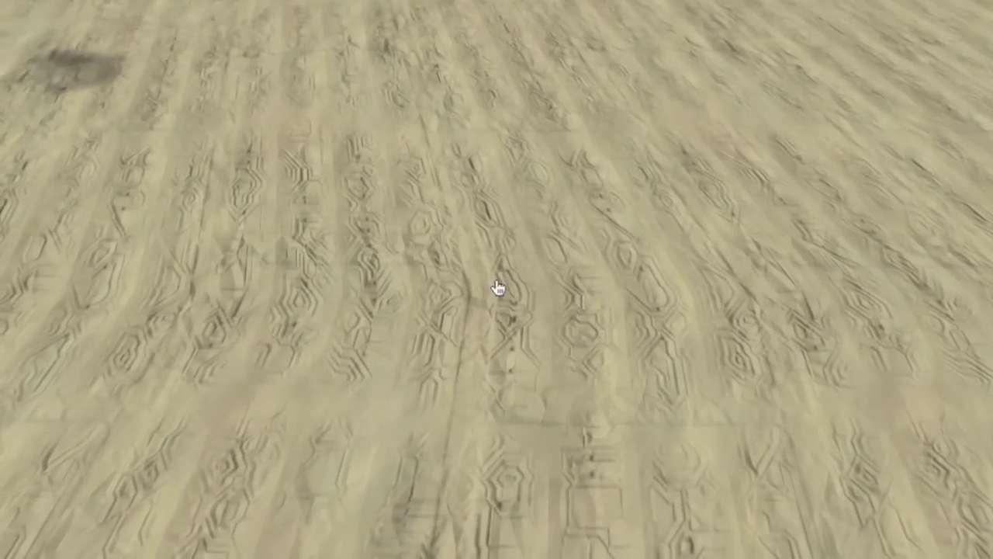
click(497, 287)
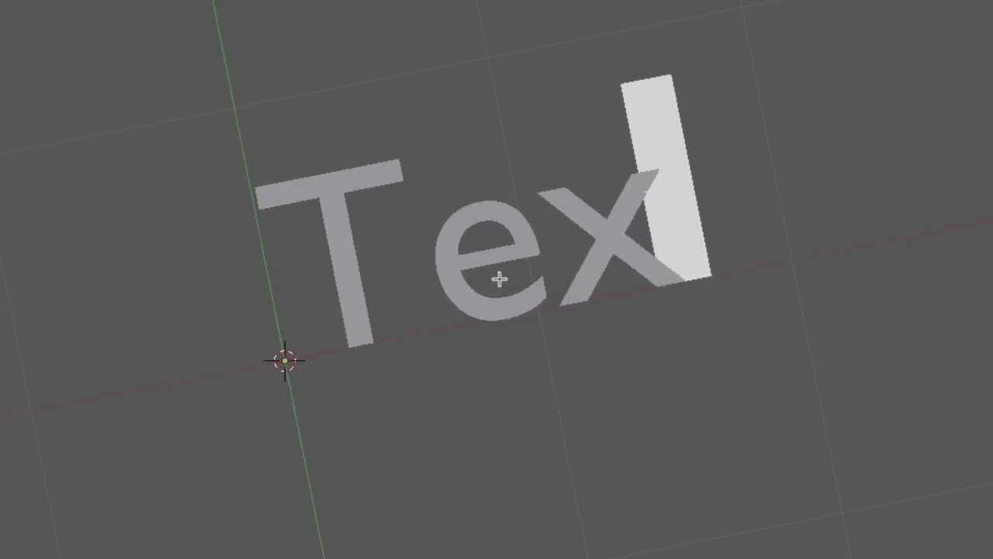
Back in Blender, delete the default placeholder characters of the new text object.
key(BackSpace)
key(BackSpace)
key(BackSpace)
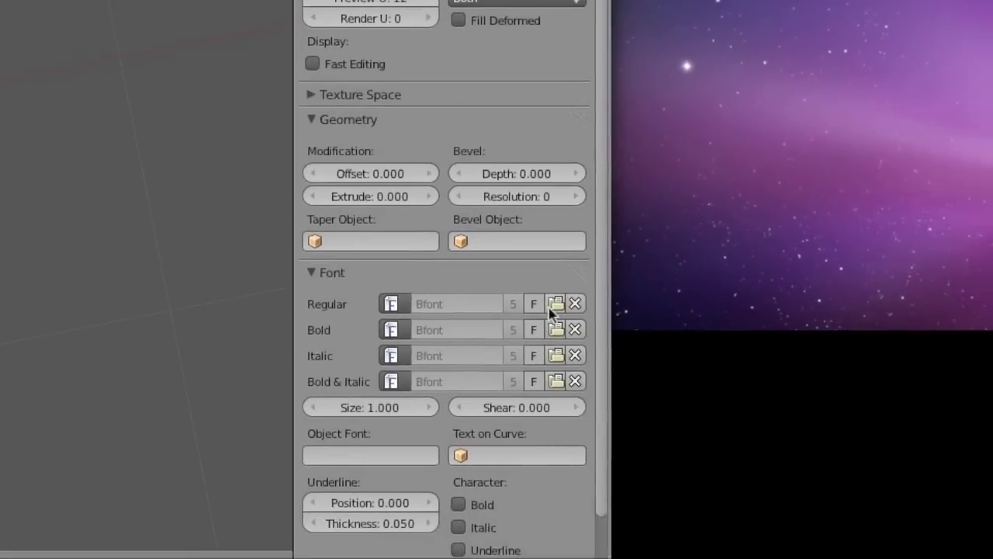
Load the Times New Roman font from the /Library/Fonts folder as the new text's regular font.
click(553, 305)
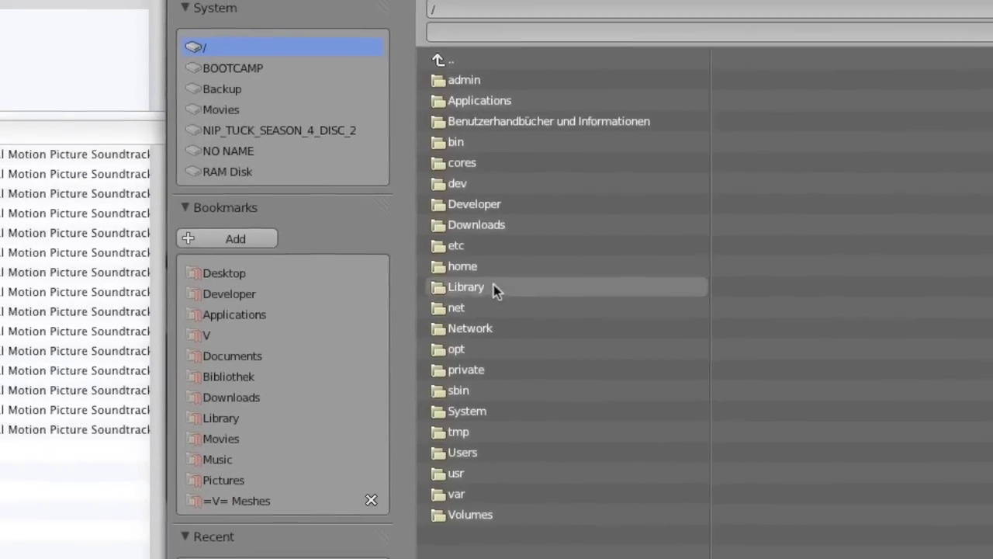
click(466, 287)
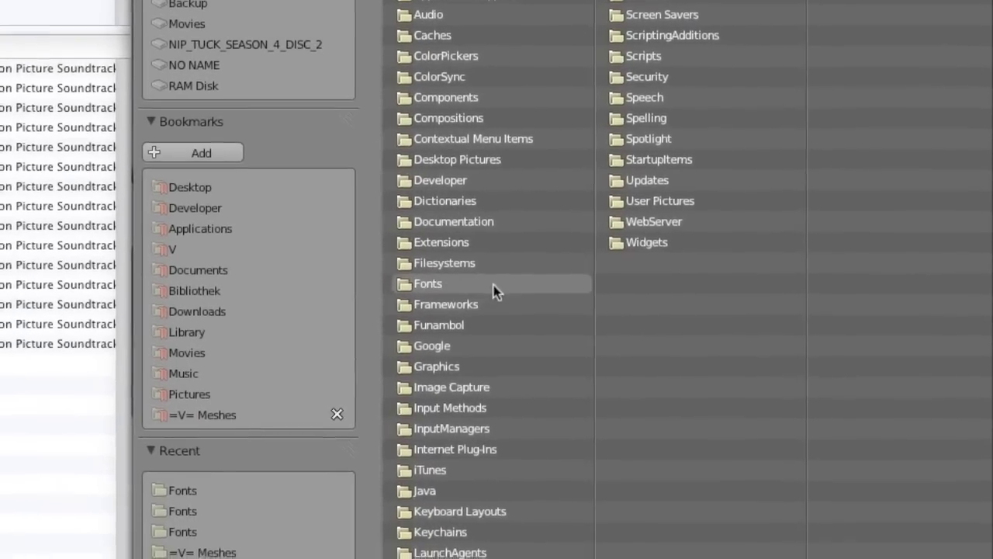
click(497, 292)
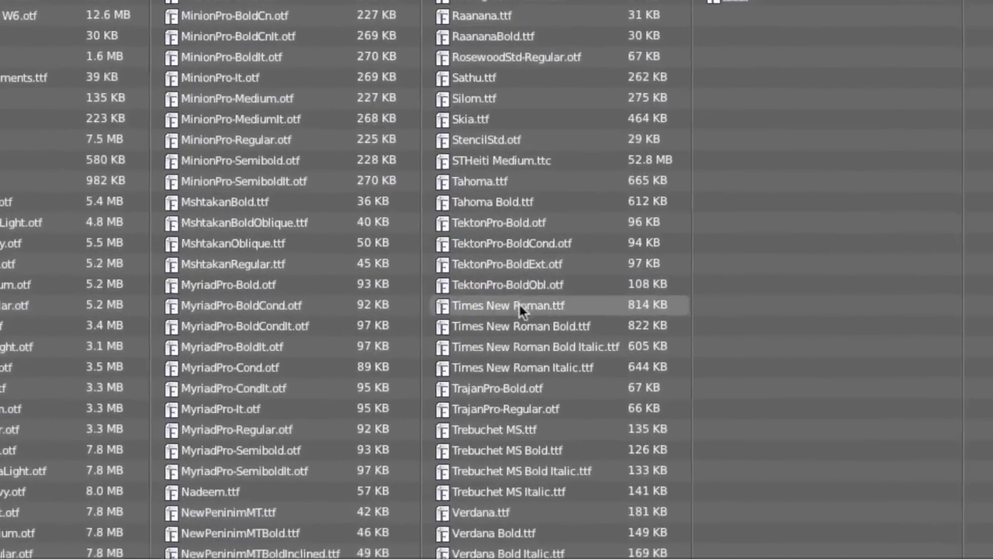
click(522, 310)
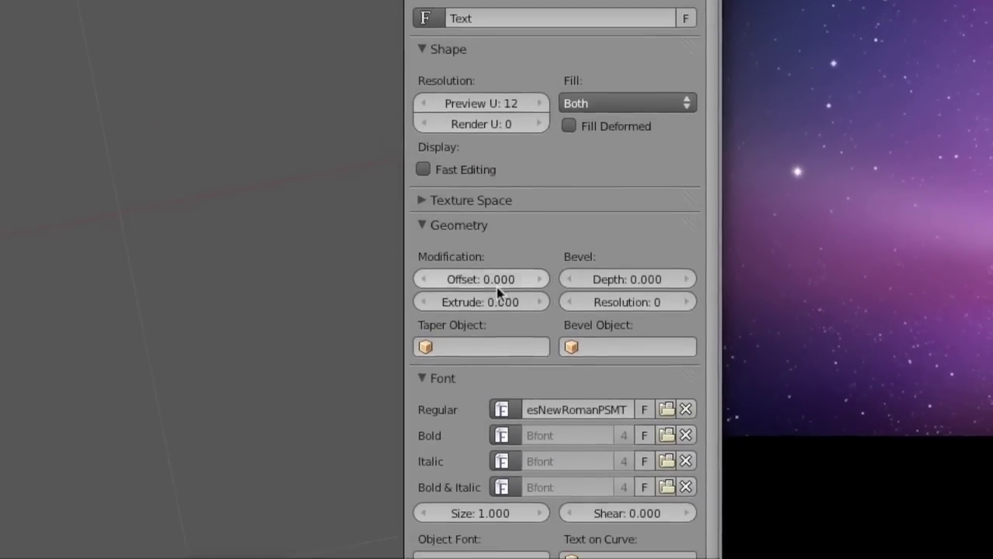
Set the text's extrude to 0.1 and its bevel depth to 0.02.
click(498, 303)
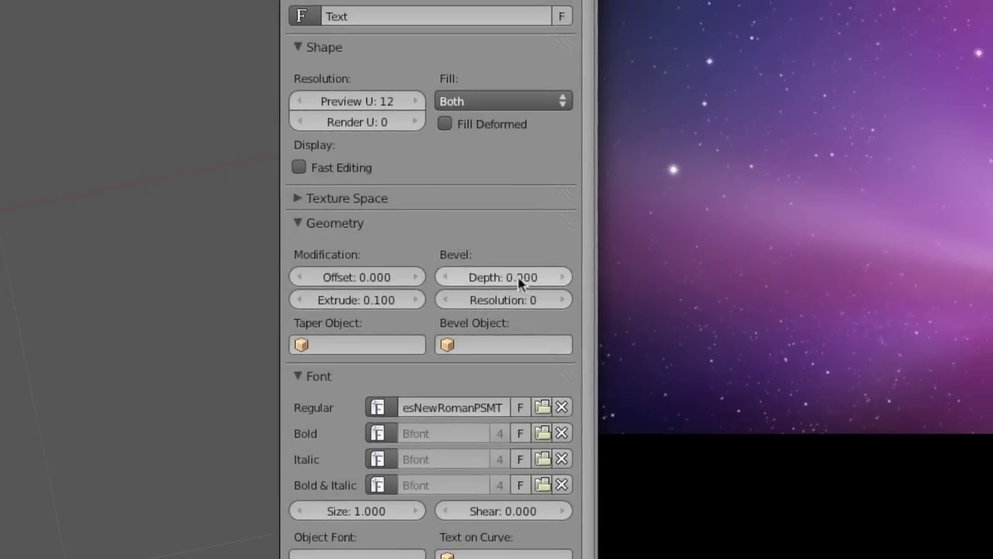
click(639, 253)
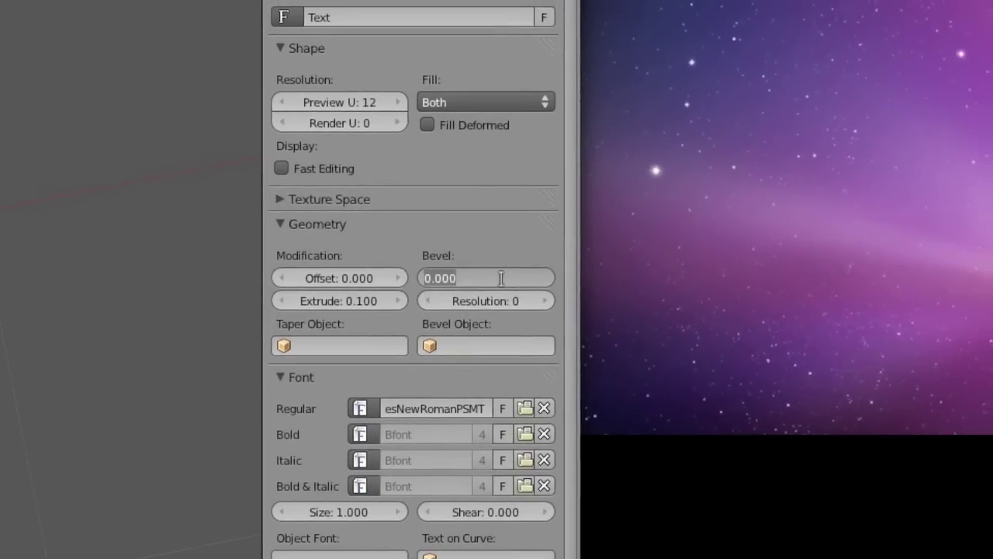
text(.02)
key(Return)
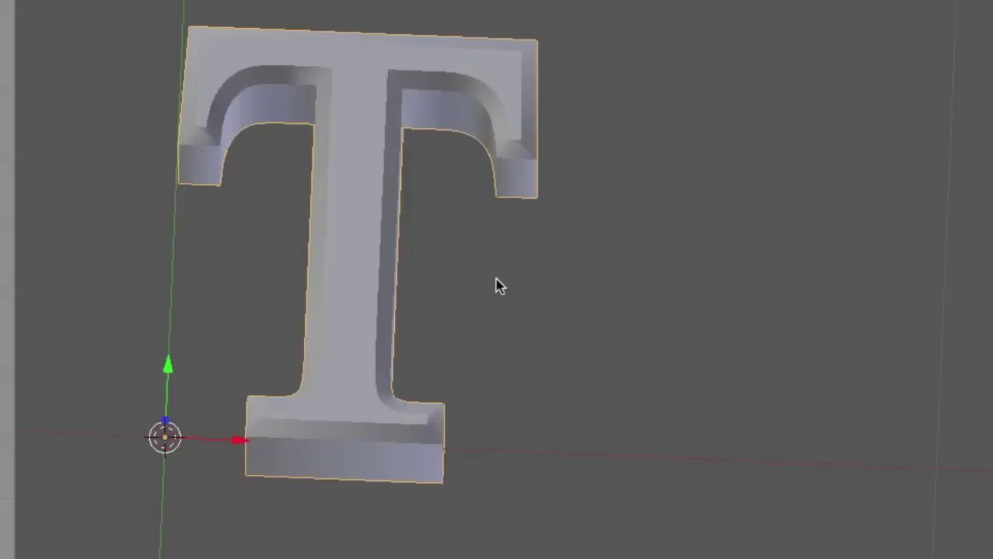
Duplicate the letter T in top view, place the copy beside it along the baseline, and change the copy's text to e.
key(KP_7)
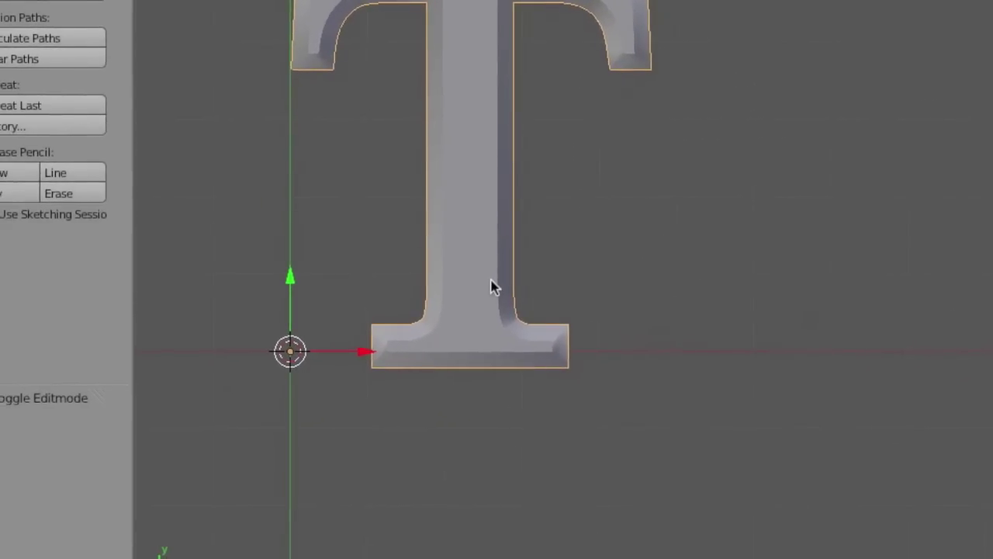
key(space)
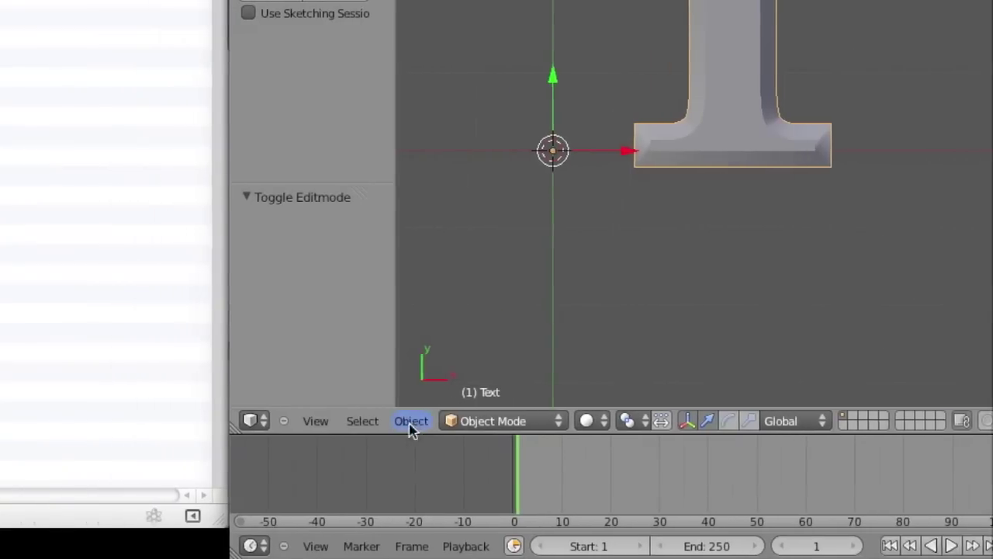
click(182, 526)
mouse_move(255, 152)
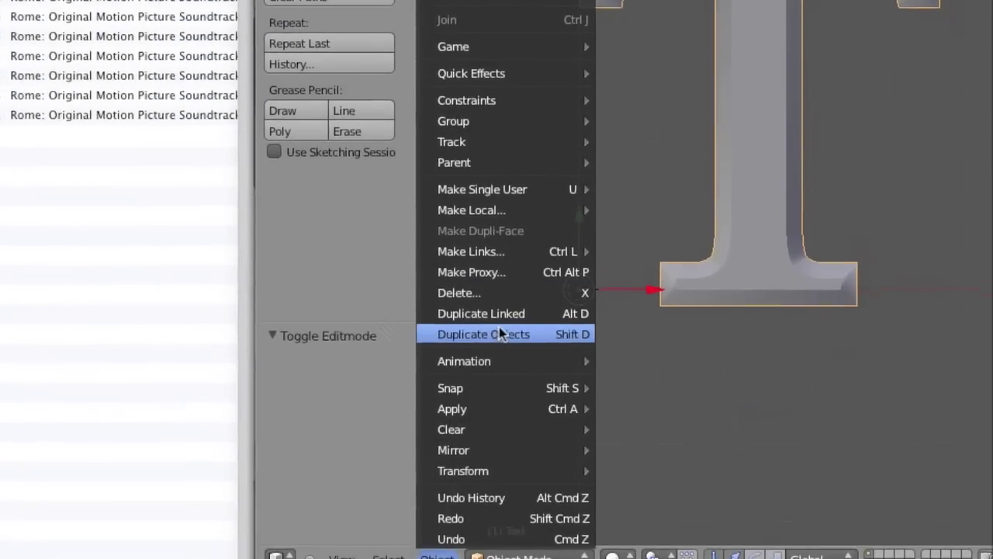
click(499, 333)
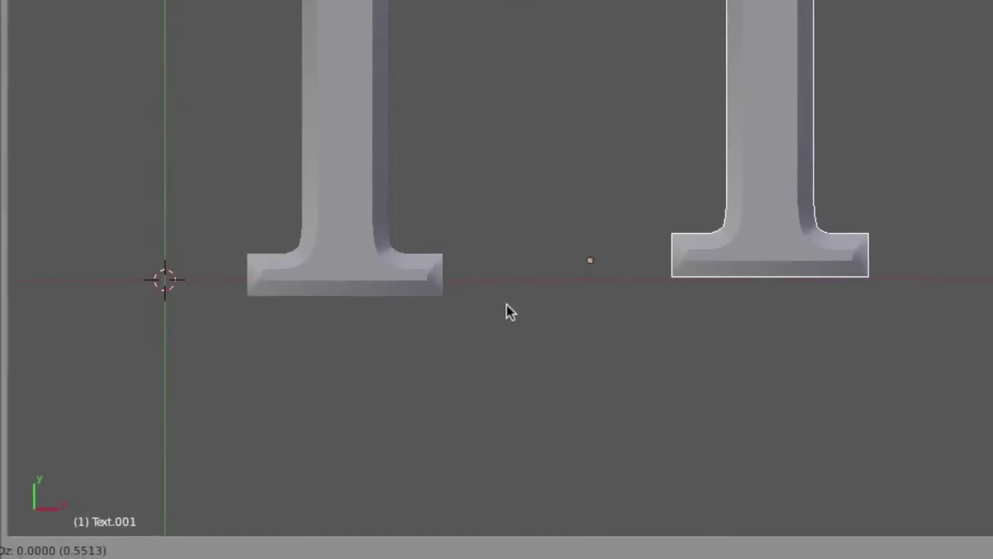
click(508, 324)
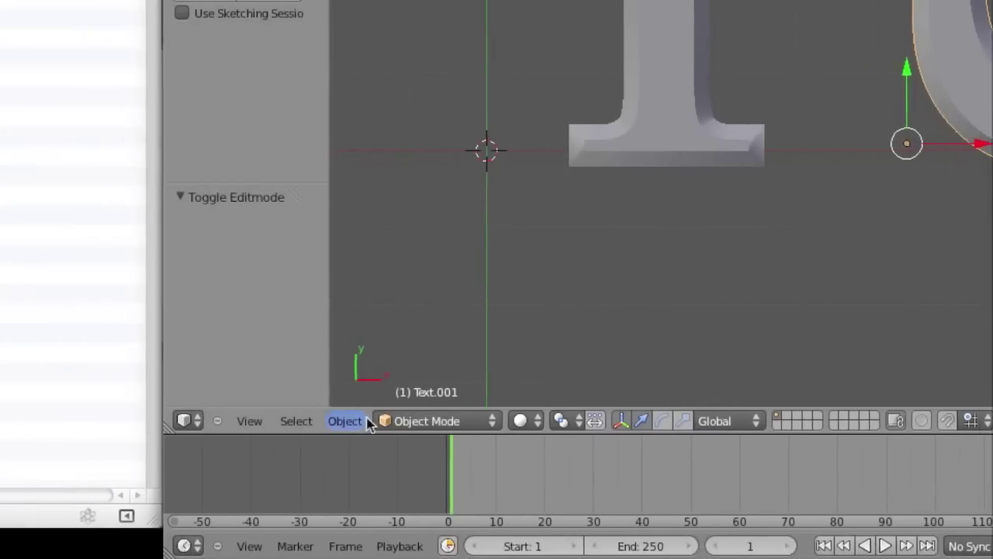
Duplicate the letter twice more along the baseline and change the copies' text to s and t to spell Test.
click(104, 419)
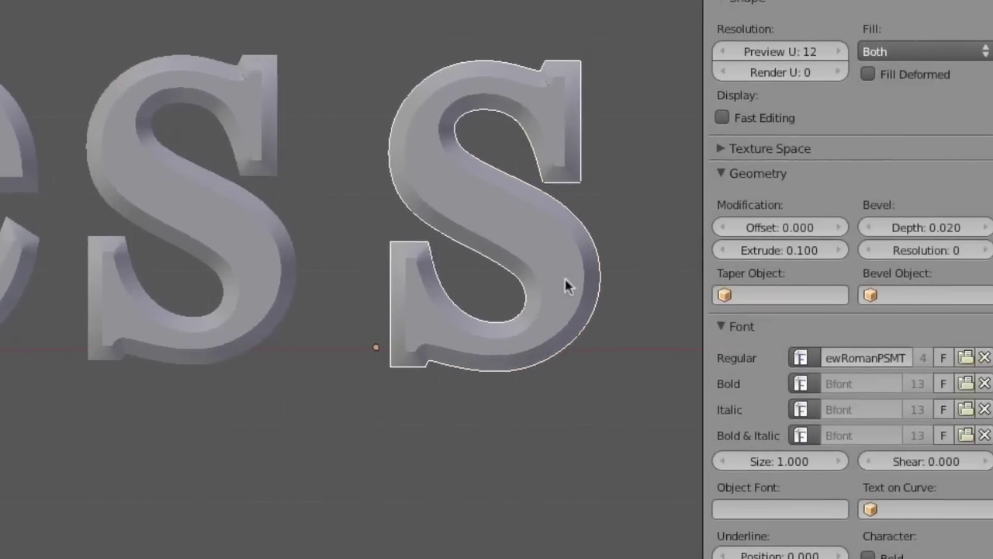
click(802, 280)
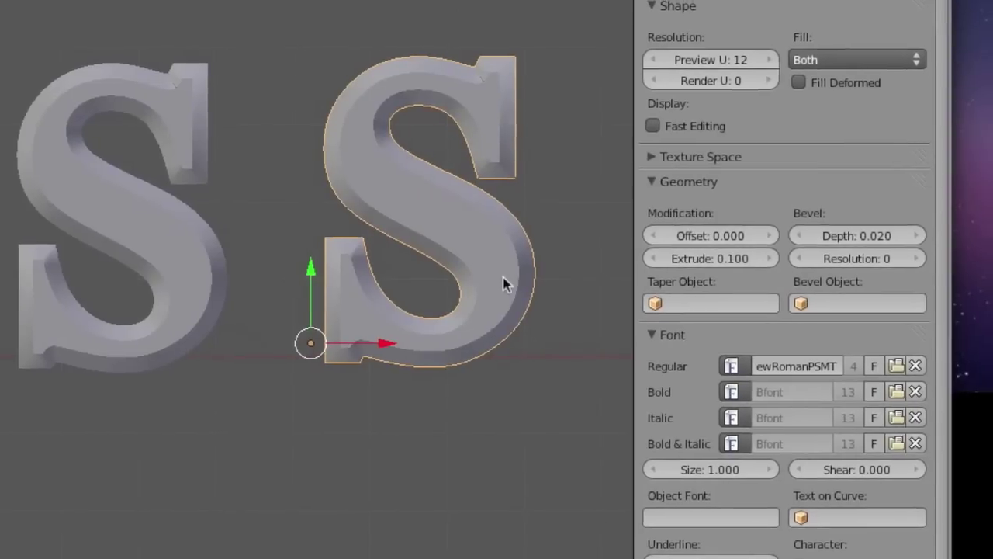
key(Tab)
key(BackSpace)
text(t)
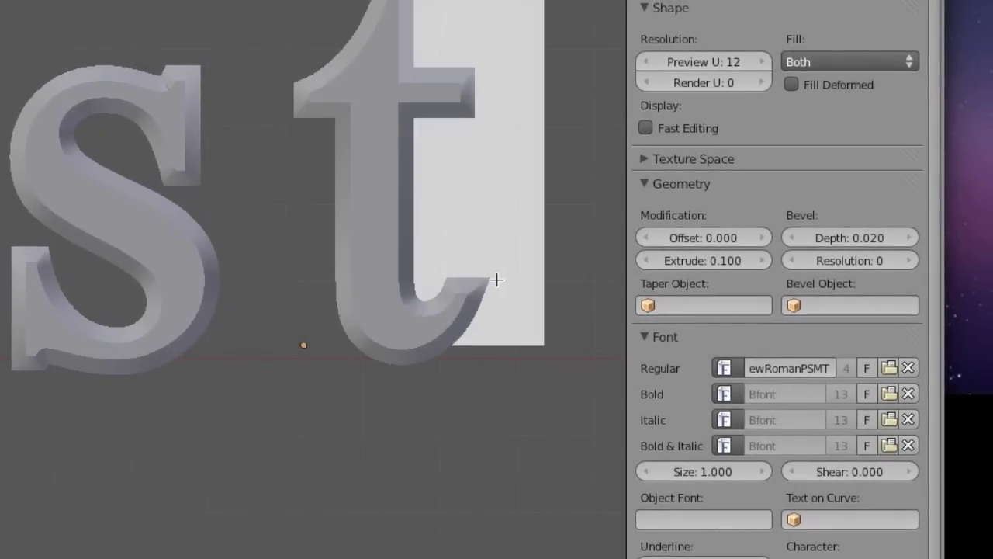
key(Tab)
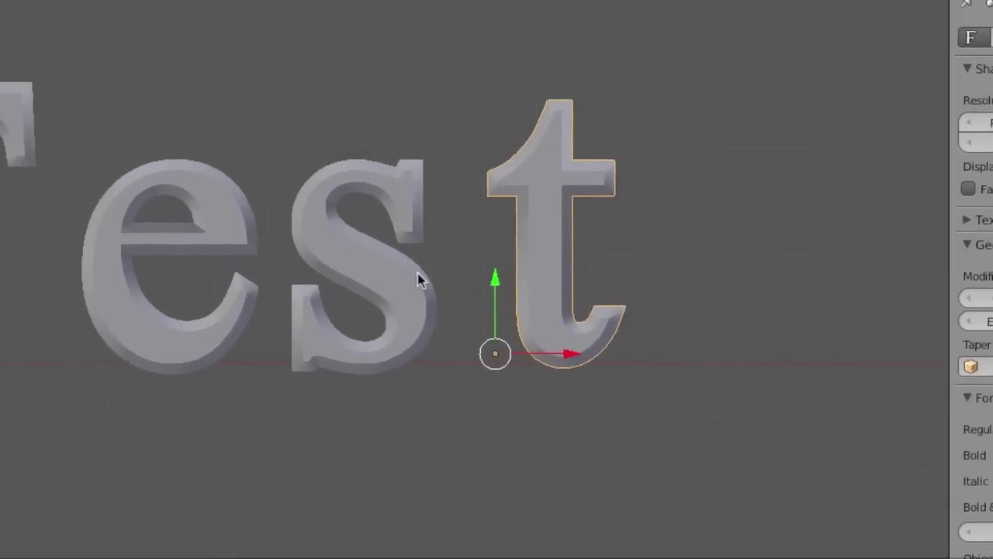
Select the individual letters T, e, s and t, and convert all four text objects to meshes.
right_click(417, 279)
right_click(171, 264)
right_click(281, 264)
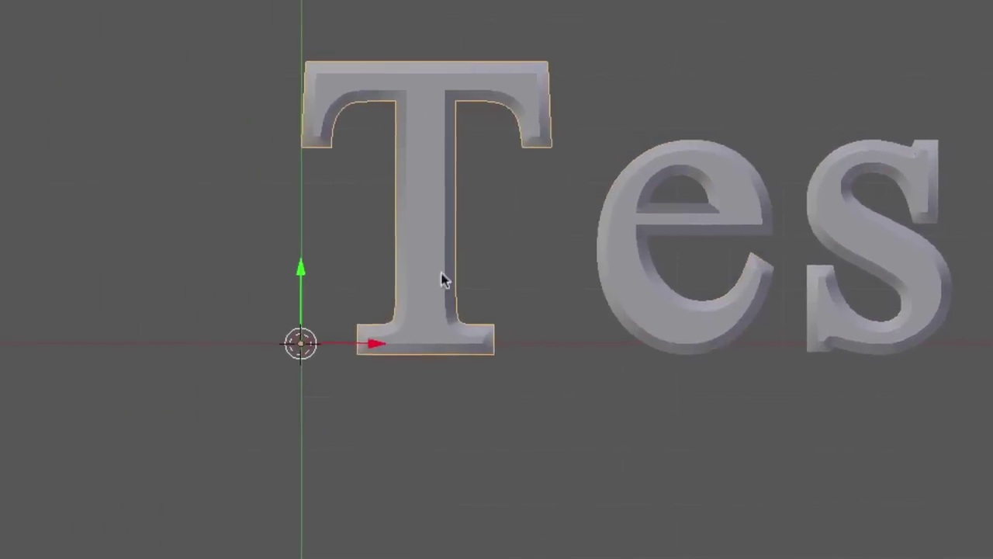
right_click(644, 283)
right_click(892, 276)
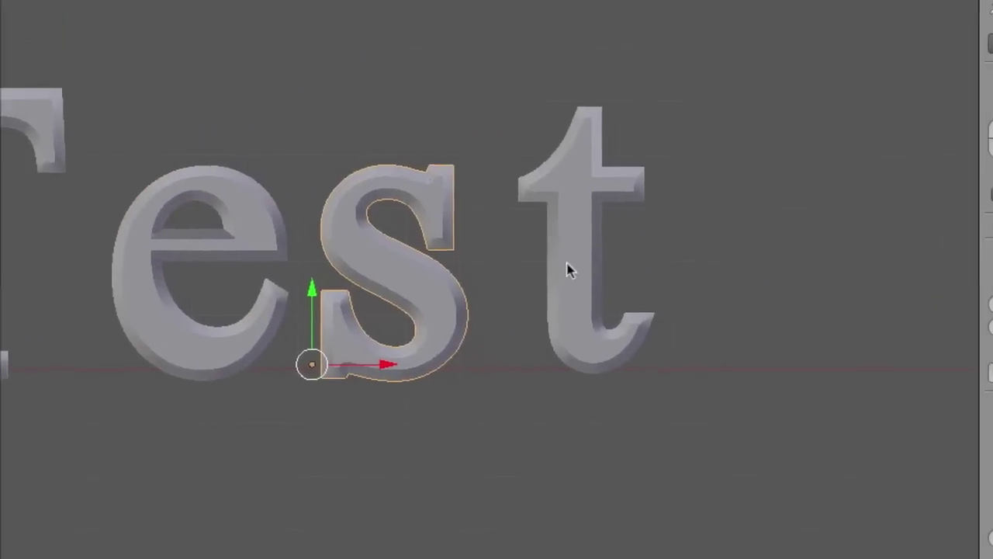
right_click(568, 270)
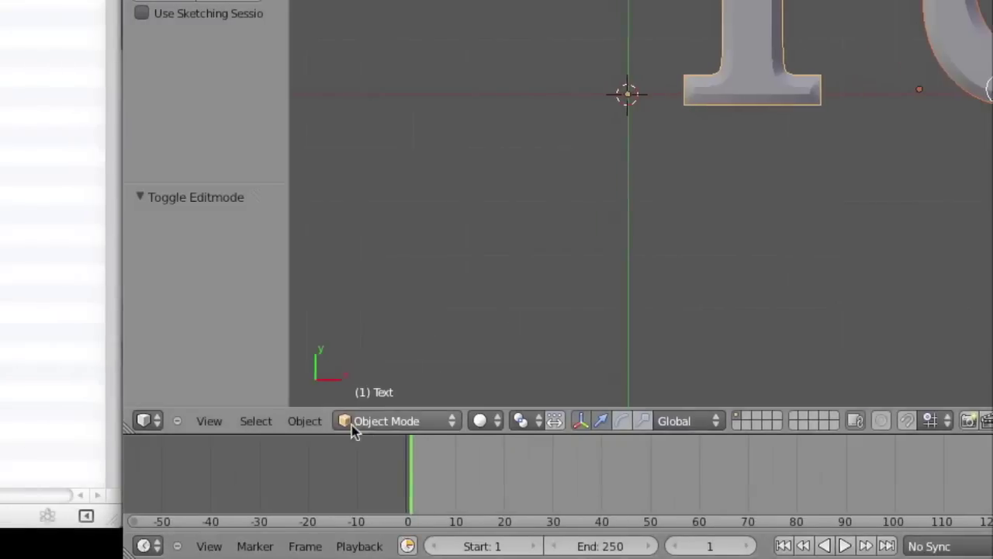
click(425, 424)
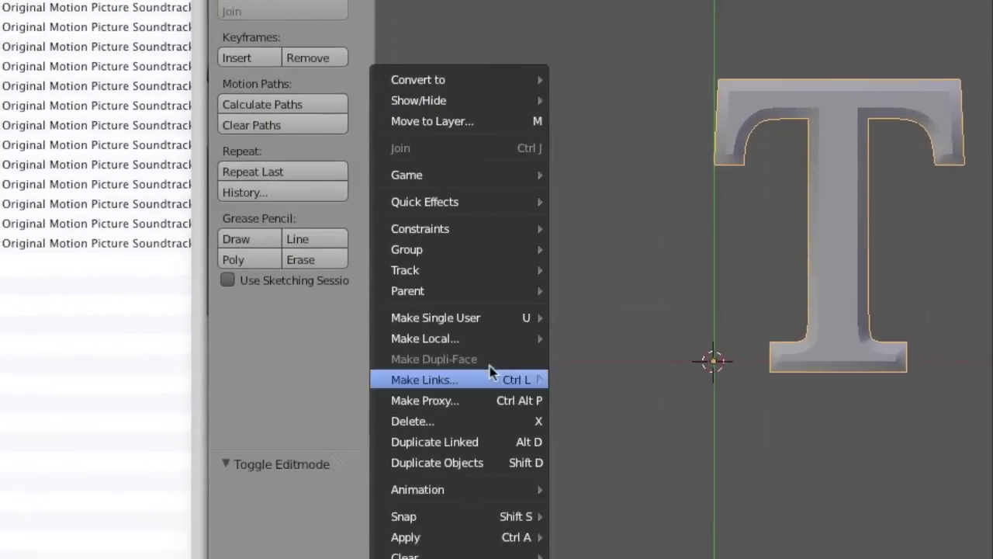
mouse_move(476, 81)
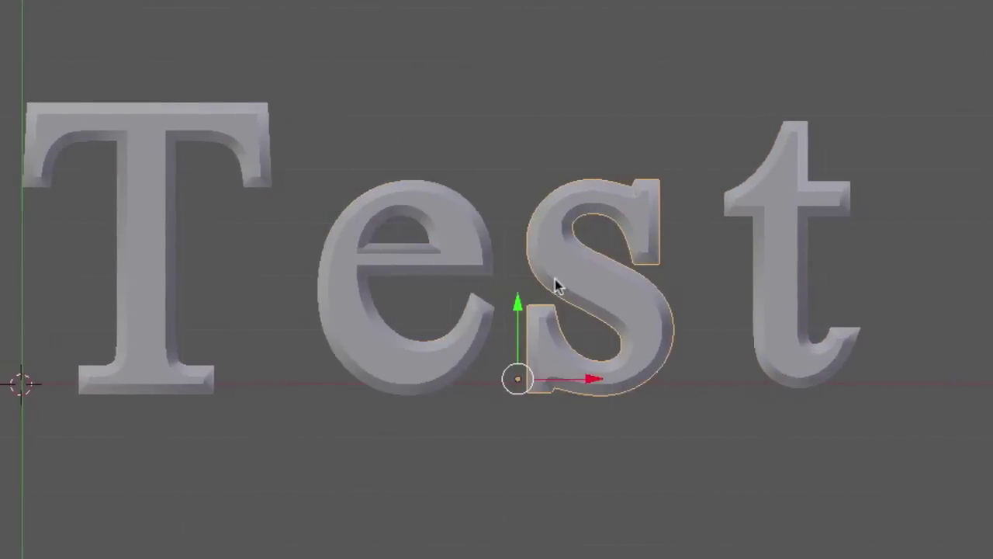
Select all four letter meshes and export them as the COLLADA file testtext2.dae in the =V= Meshes folder.
click(804, 293)
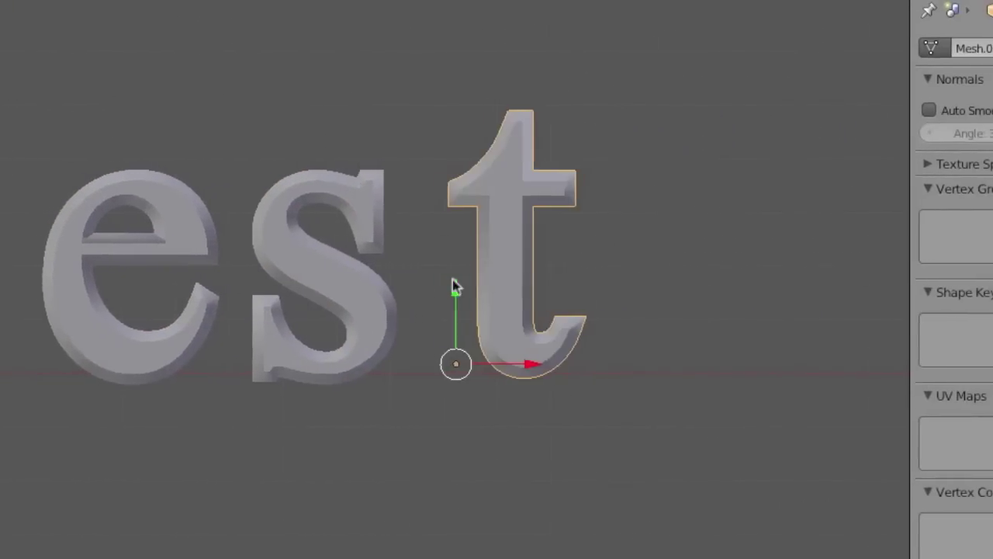
shift+right_click(349, 292)
shift+right_click(98, 353)
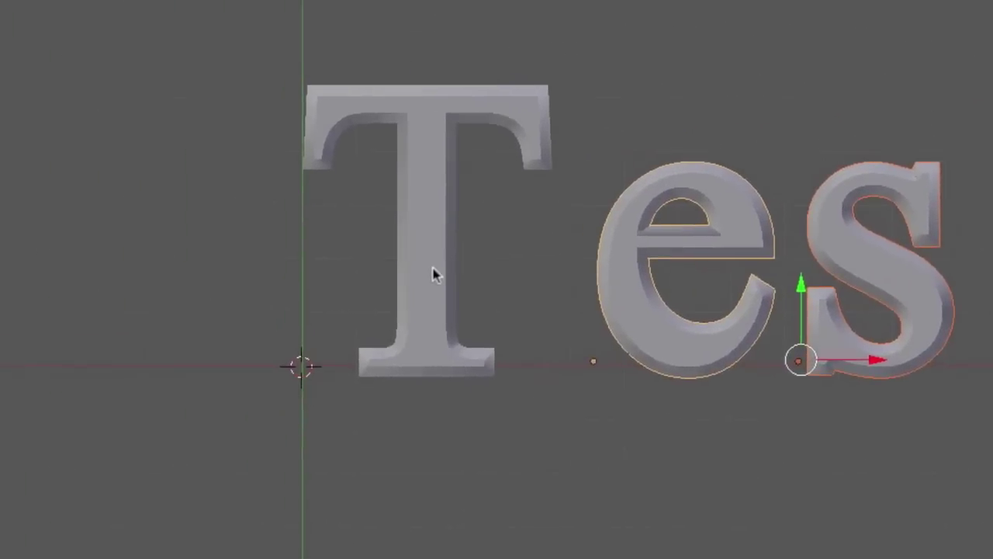
shift+right_click(433, 270)
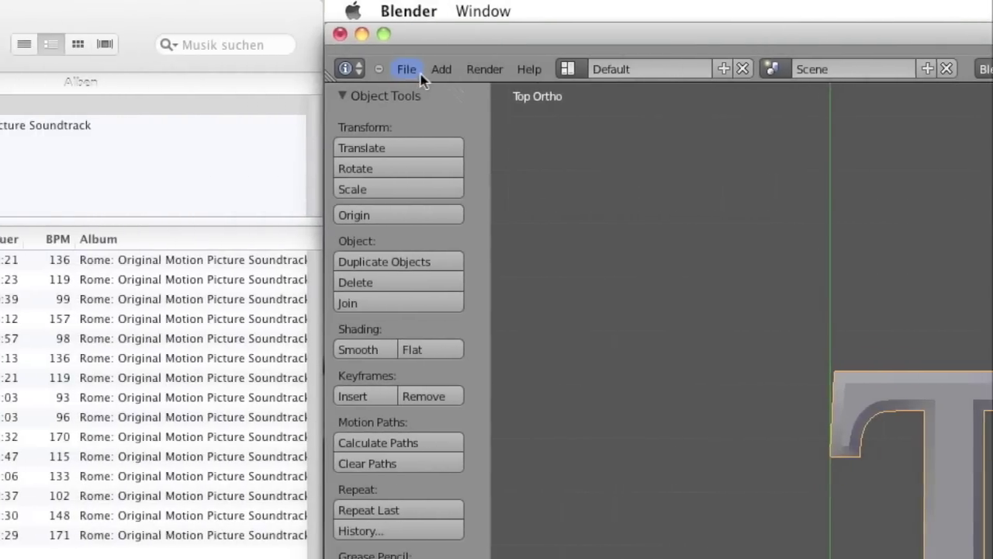
click(420, 74)
mouse_move(543, 404)
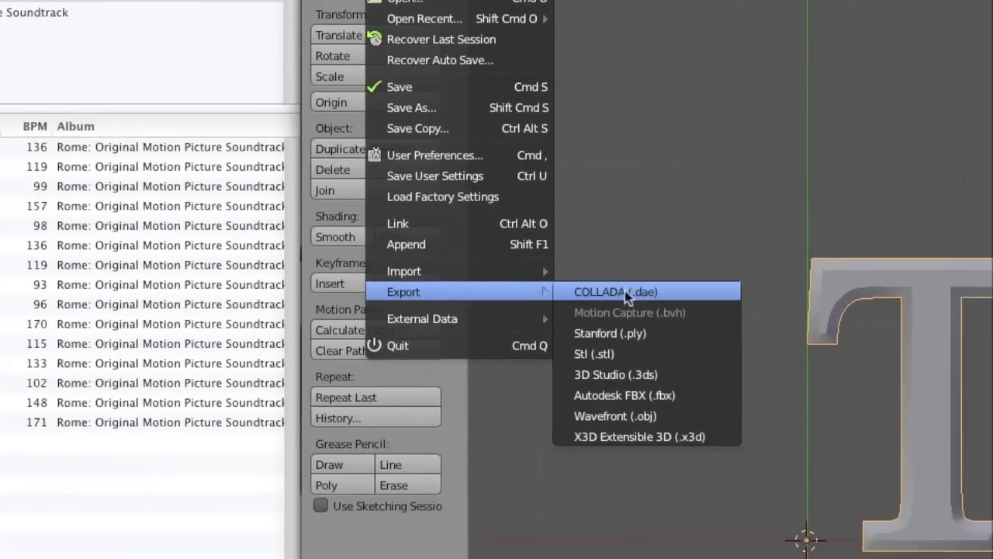
click(628, 299)
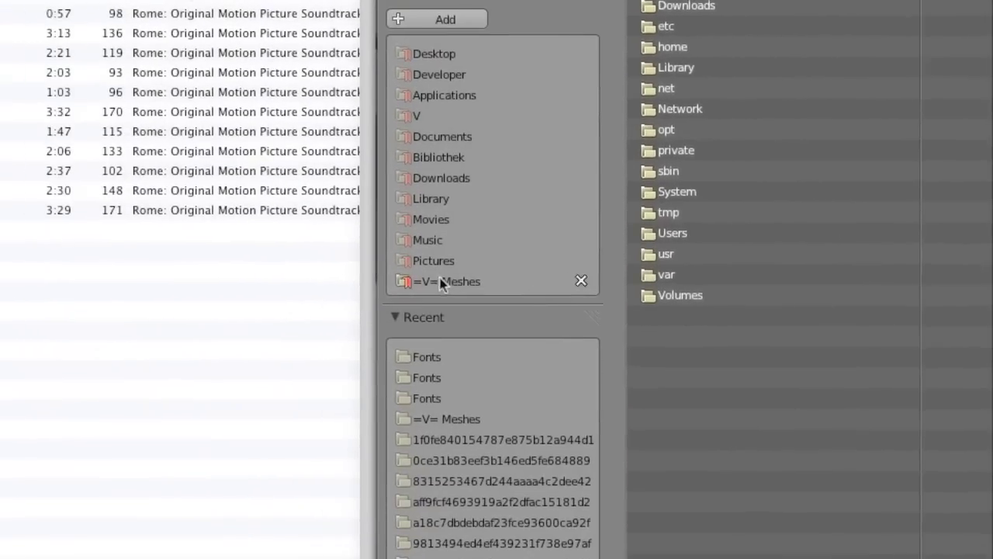
click(440, 283)
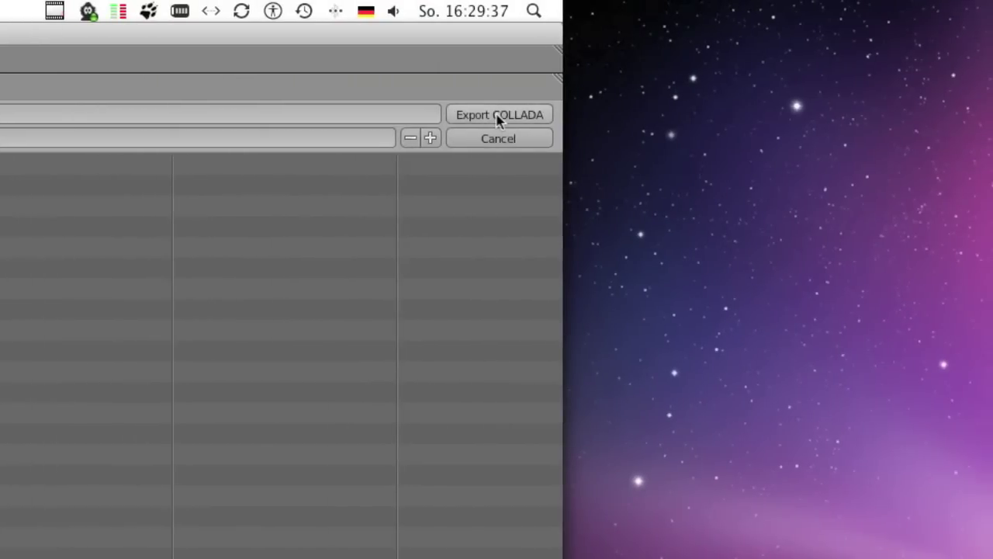
click(497, 116)
Switch to Firestorm and load testtext2.dae from the =V= Meshes folder for a mesh model upload.
key(super+Tab)
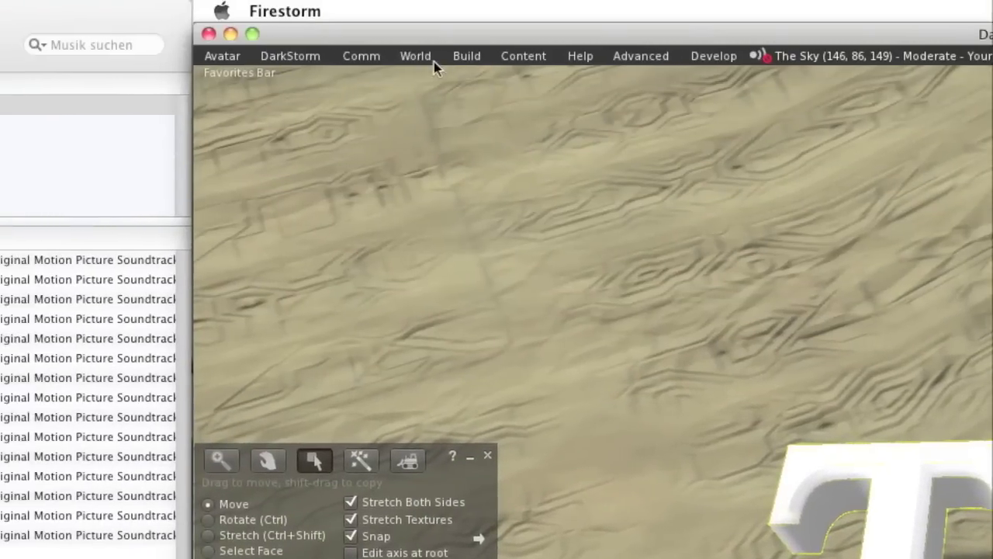
click(467, 56)
mouse_move(535, 276)
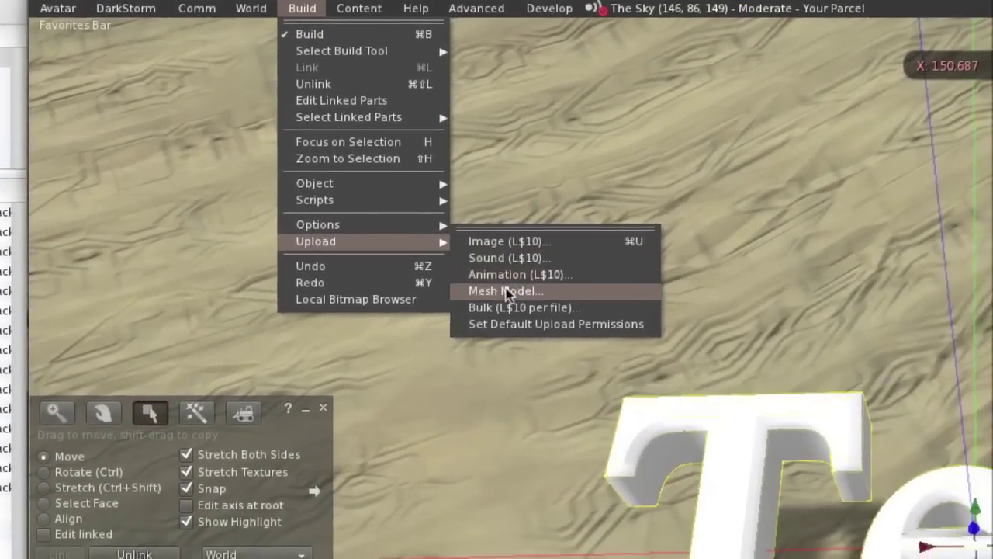
click(632, 337)
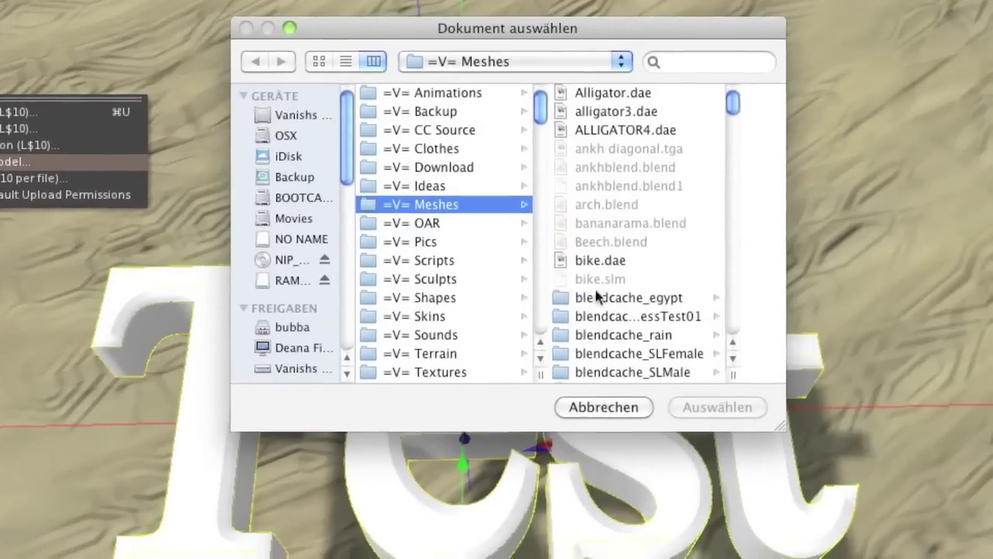
scroll(516, 287, down, 15)
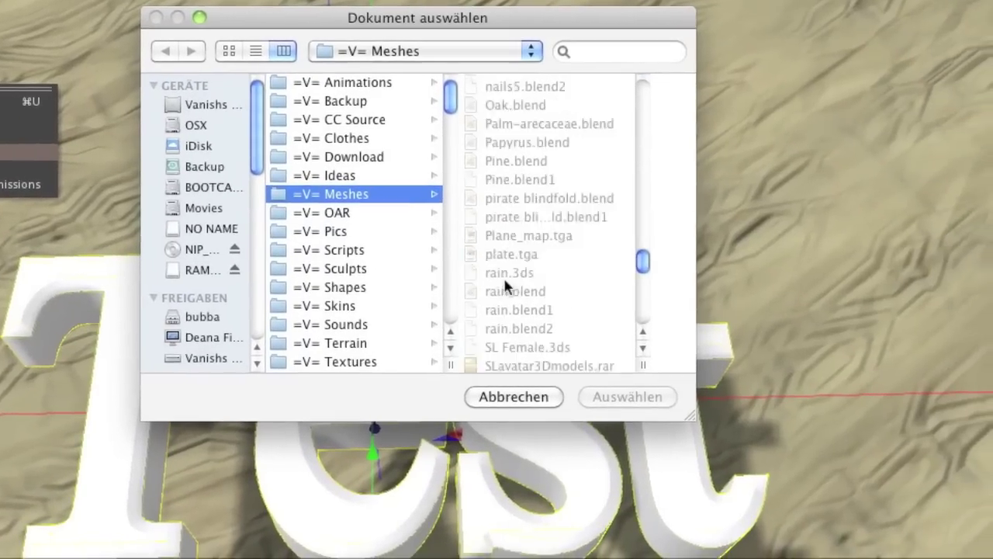
scroll(504, 282, down, 10)
click(516, 215)
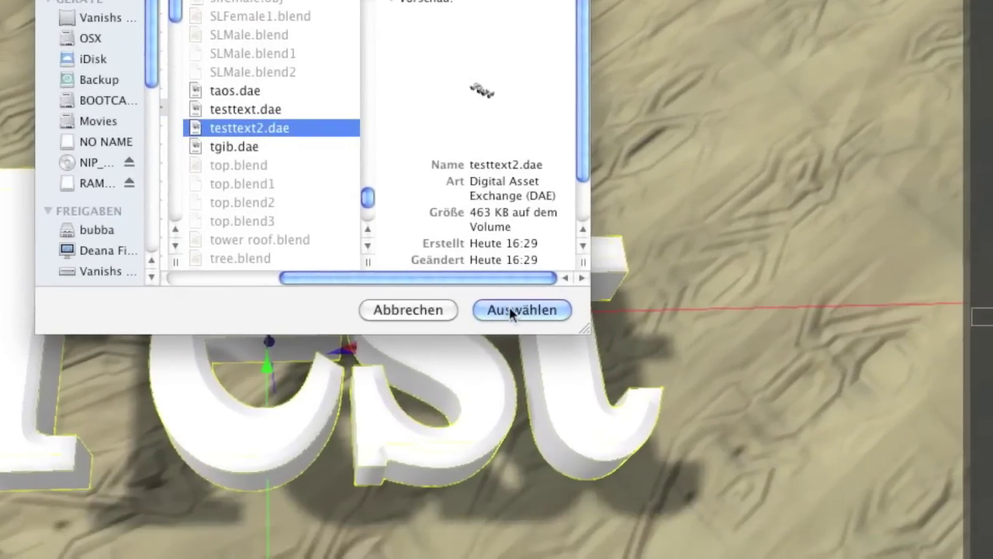
click(513, 310)
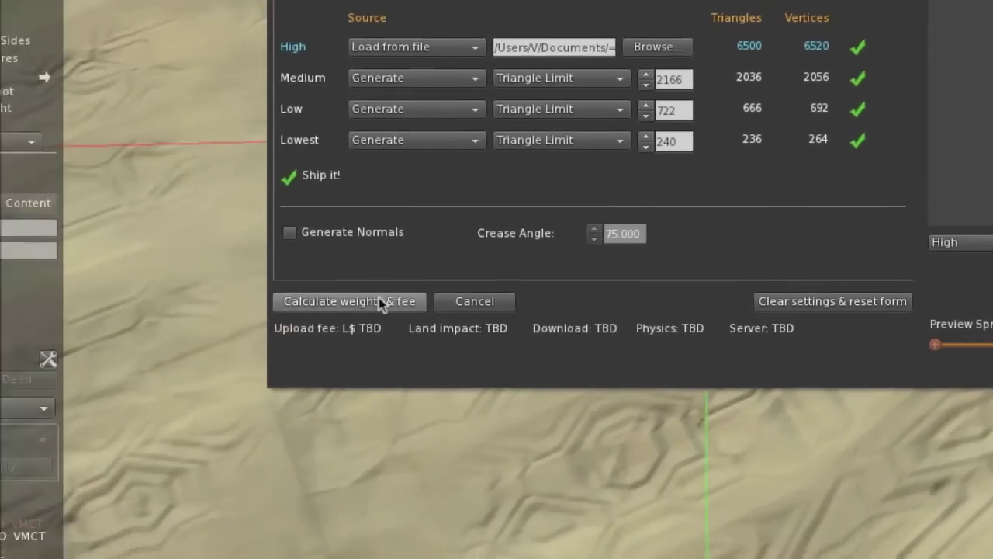
Upload the model as Mesh_001-mesh and place it from the inventory onto the ground in-world.
click(116, 345)
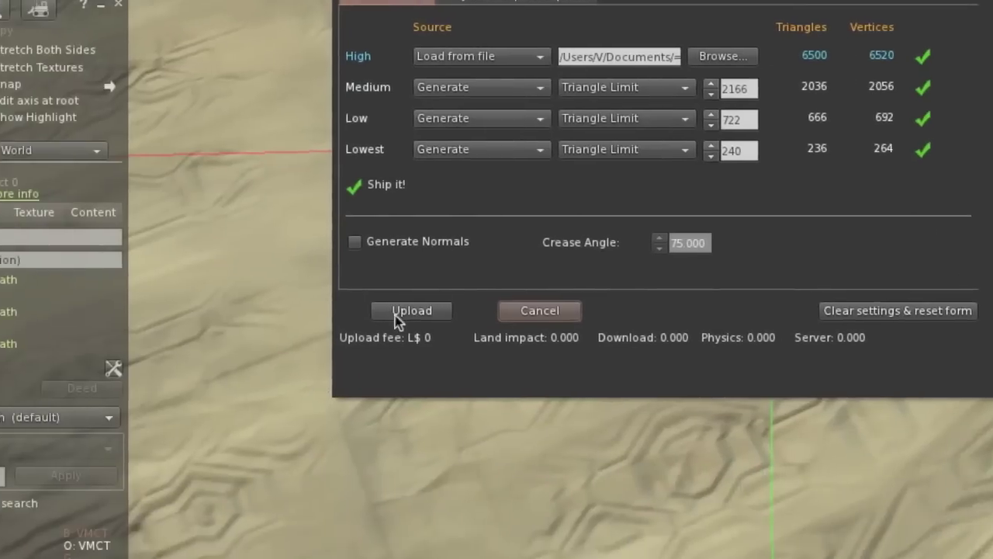
click(86, 457)
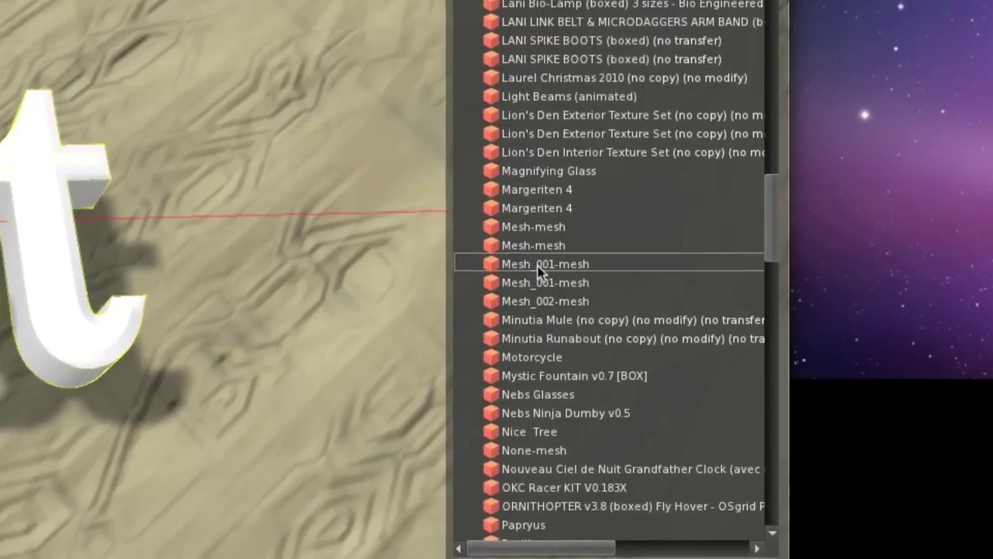
drag(538, 273, 107, 67)
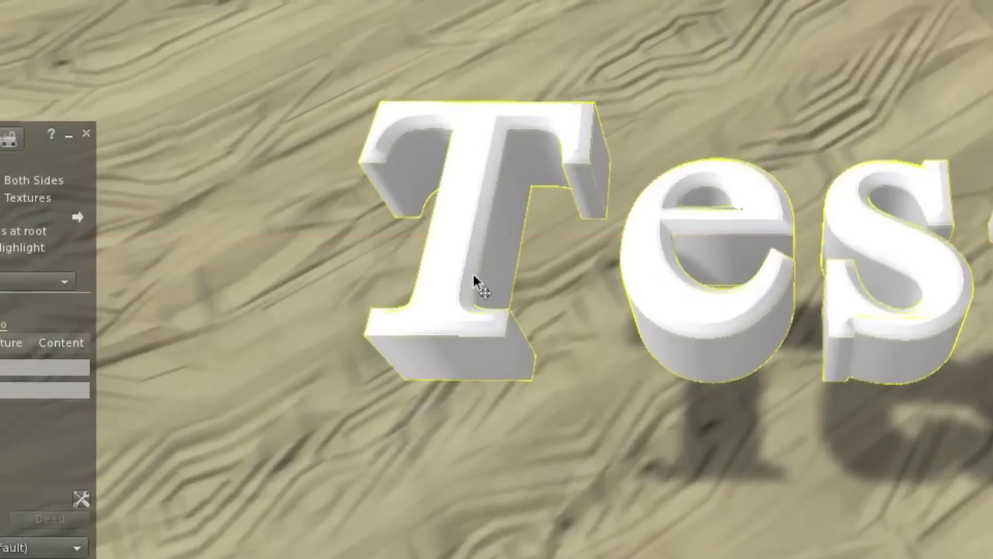
Edit the placed letters individually in-world: widen the e, enlarge the T and stretch the s sideways.
click(745, 272)
click(672, 299)
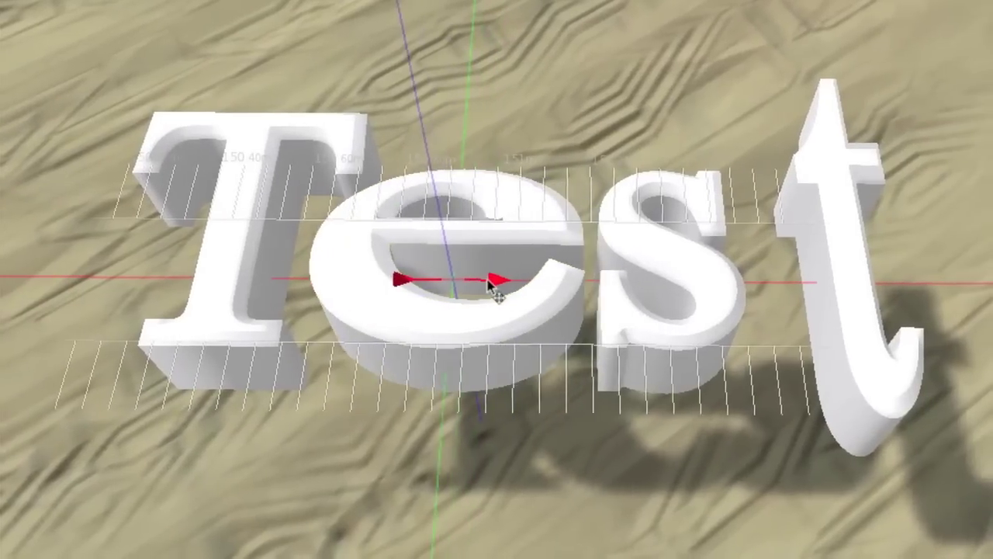
click(264, 198)
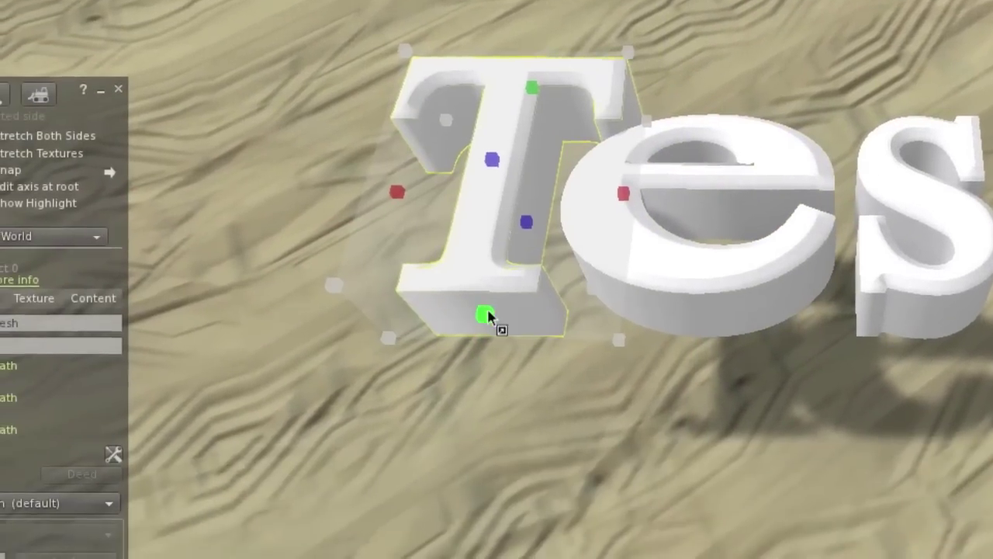
mouse_move(486, 313)
mouse_down()
mouse_move(464, 474)
mouse_move(495, 307)
mouse_up()
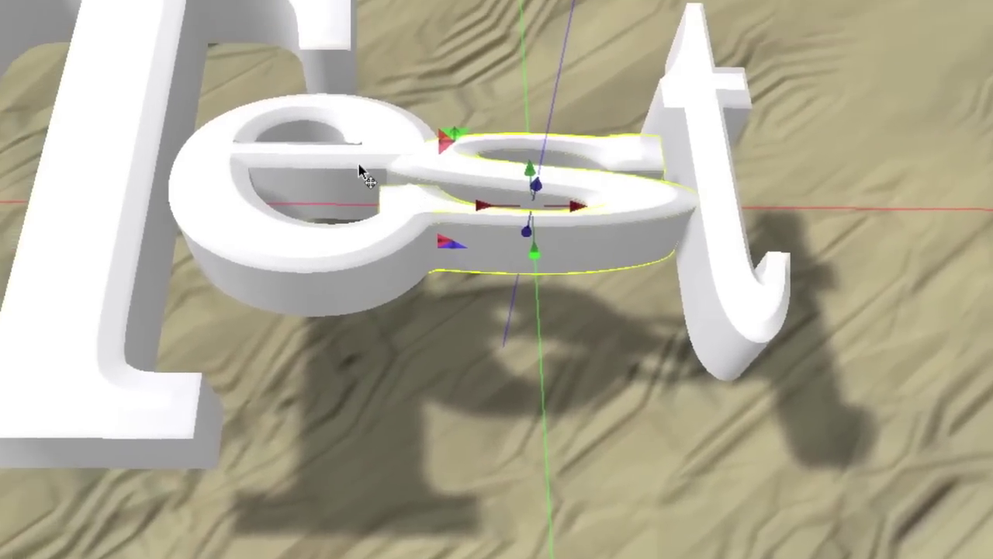
scroll(445, 238, down, 3)
scroll(446, 238, up, 1)
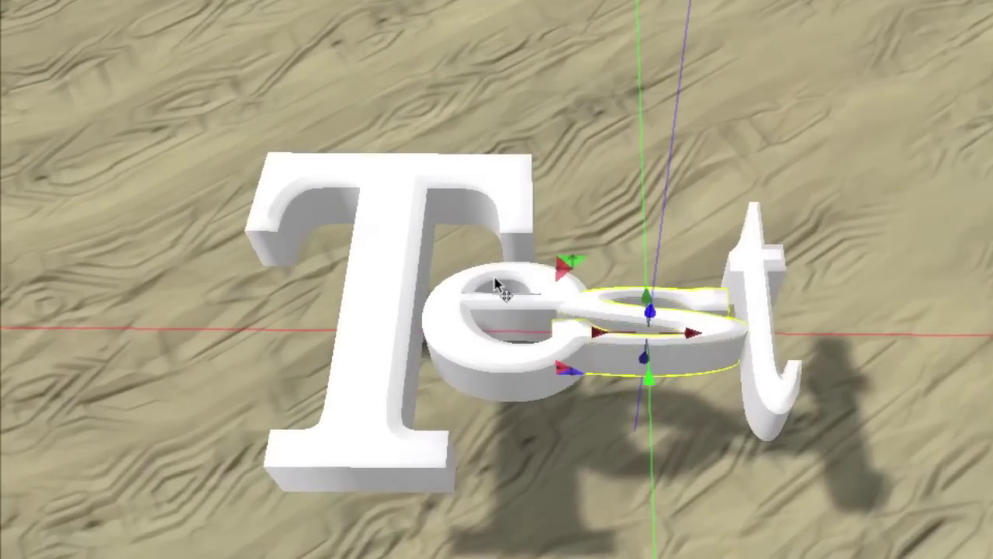